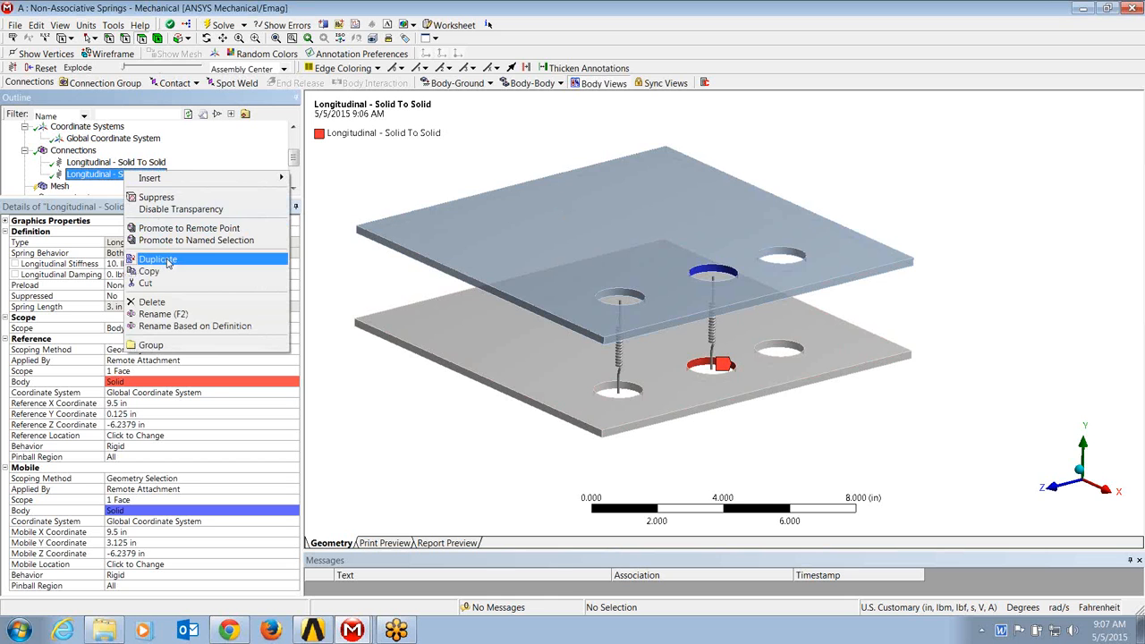
Step: Duplicate the middle longitudinal spring and rescope the copy's reference and mobile faces to the third holes of the bottom and top plates
click(167, 261)
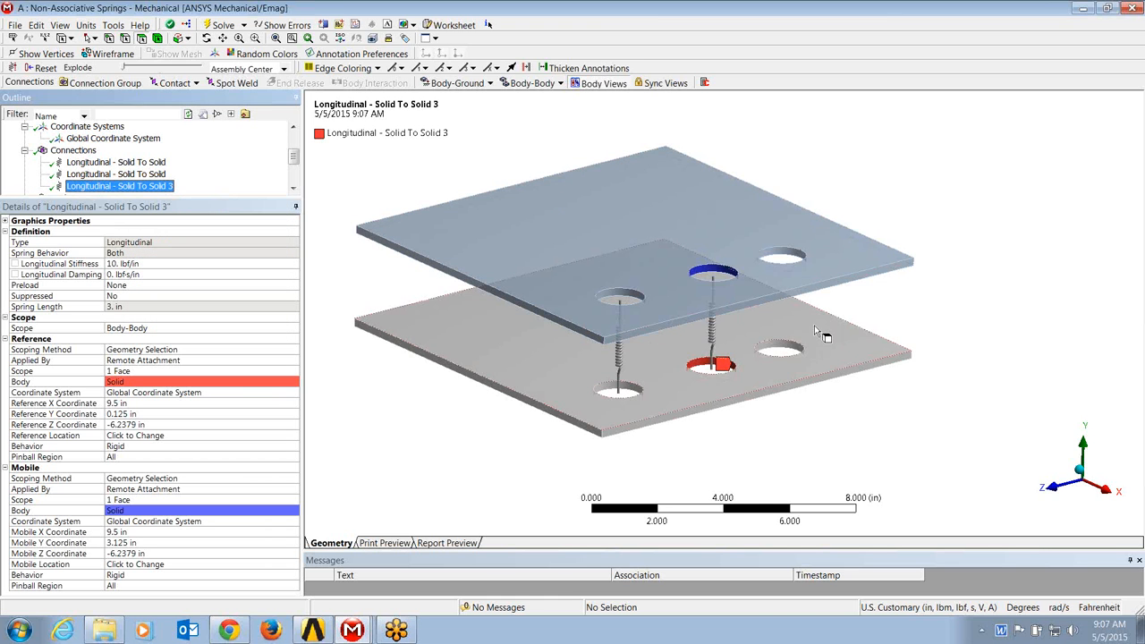
click(788, 347)
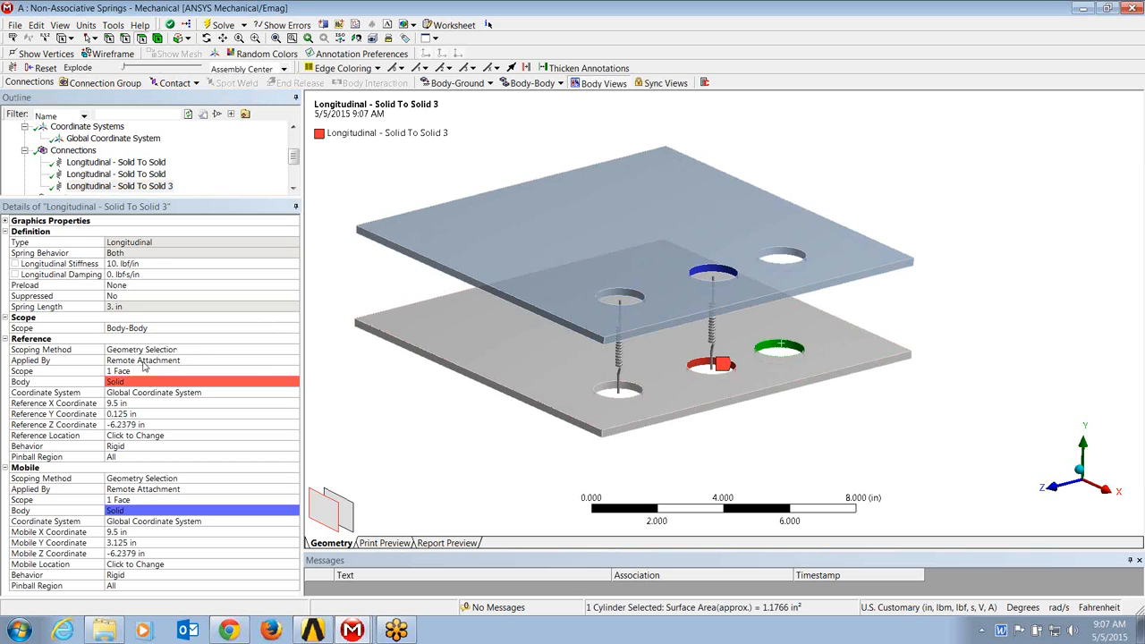
click(134, 371)
click(121, 370)
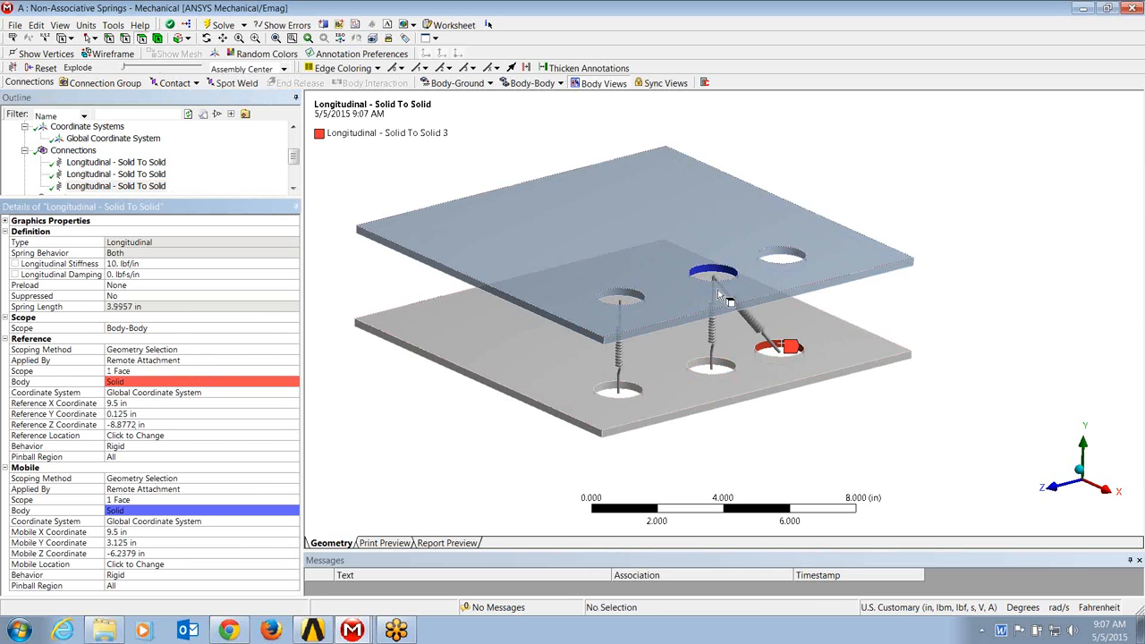
click(791, 259)
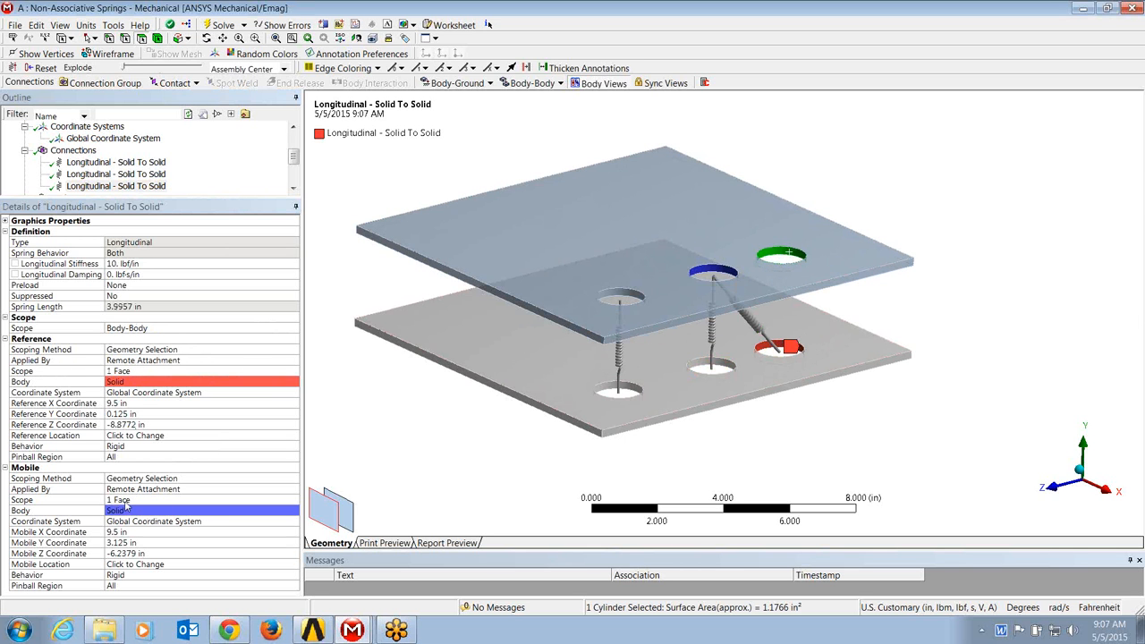
click(125, 502)
click(125, 502)
middle_drag(573, 375, 553, 361)
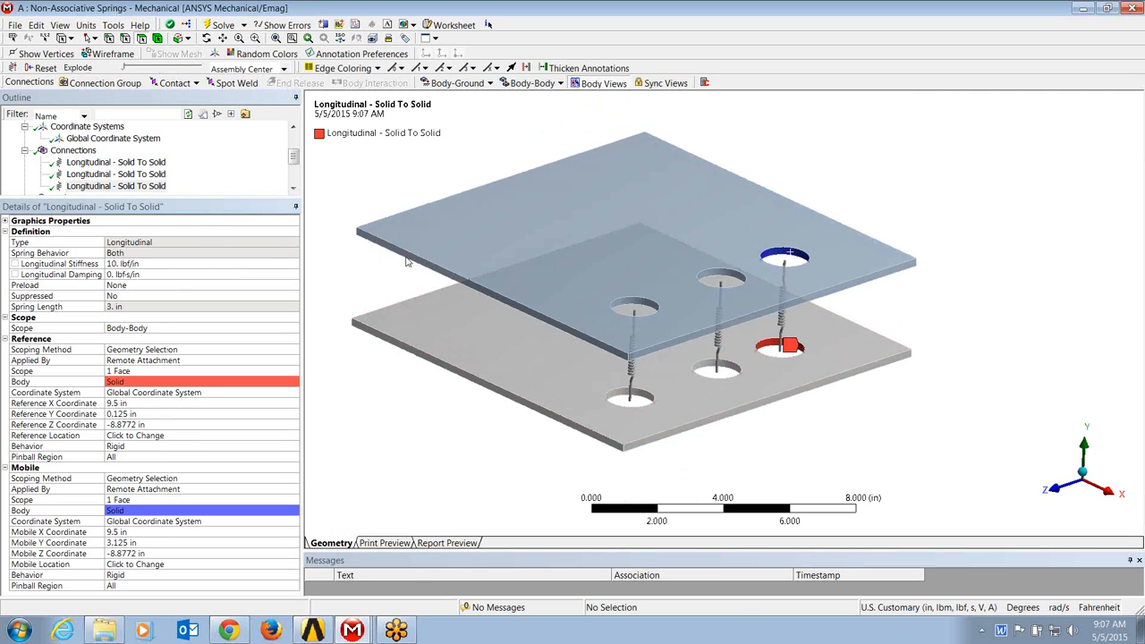
Step: Switch to the Non-Associative Springs geometry in DesignModeler, set the Z offset of Translate1 to 6 in and regenerate the model
click(358, 633)
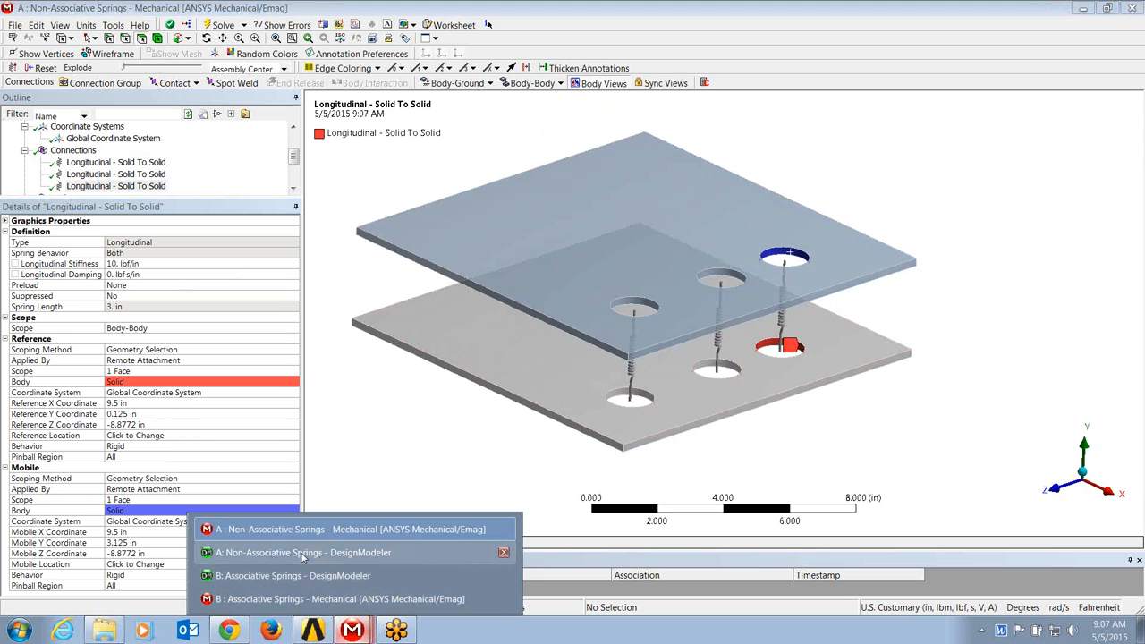
click(302, 553)
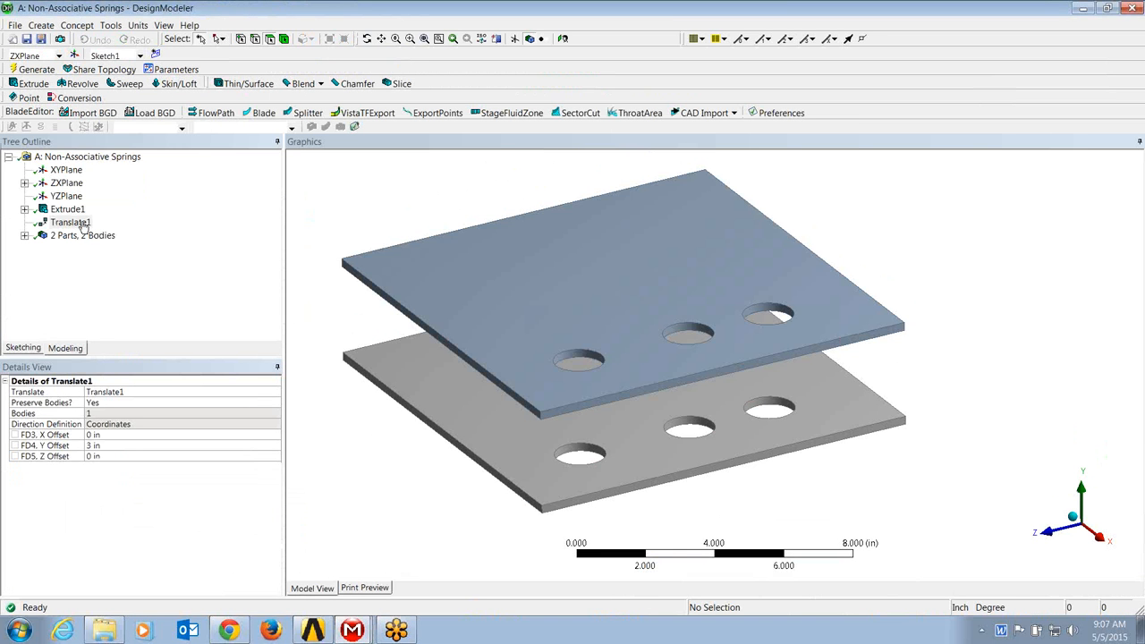
click(96, 456)
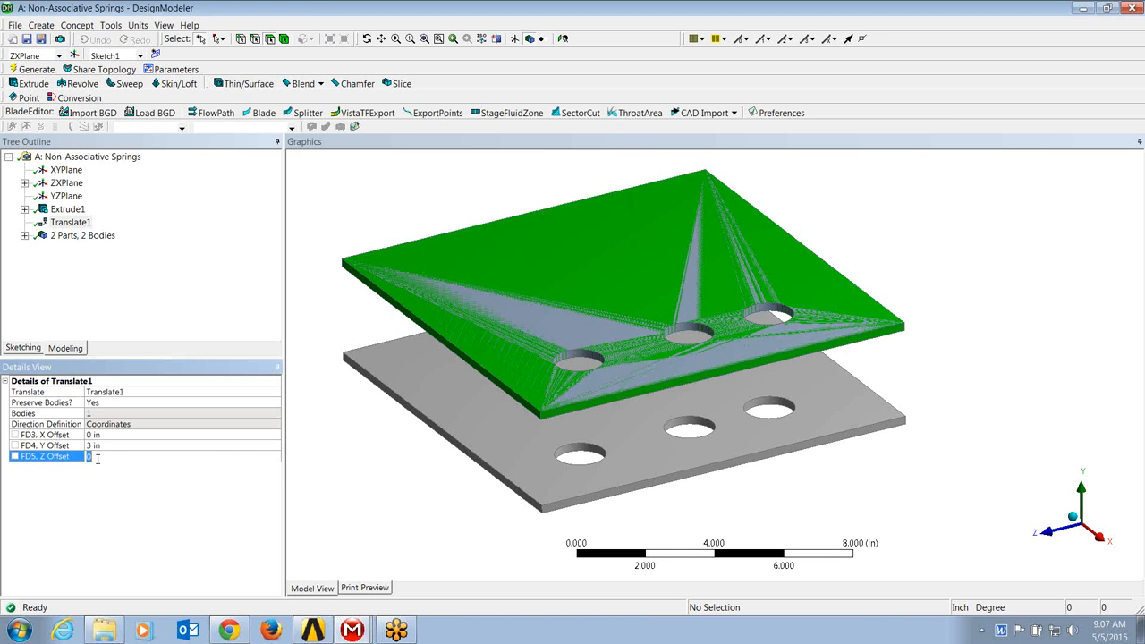
key(Return)
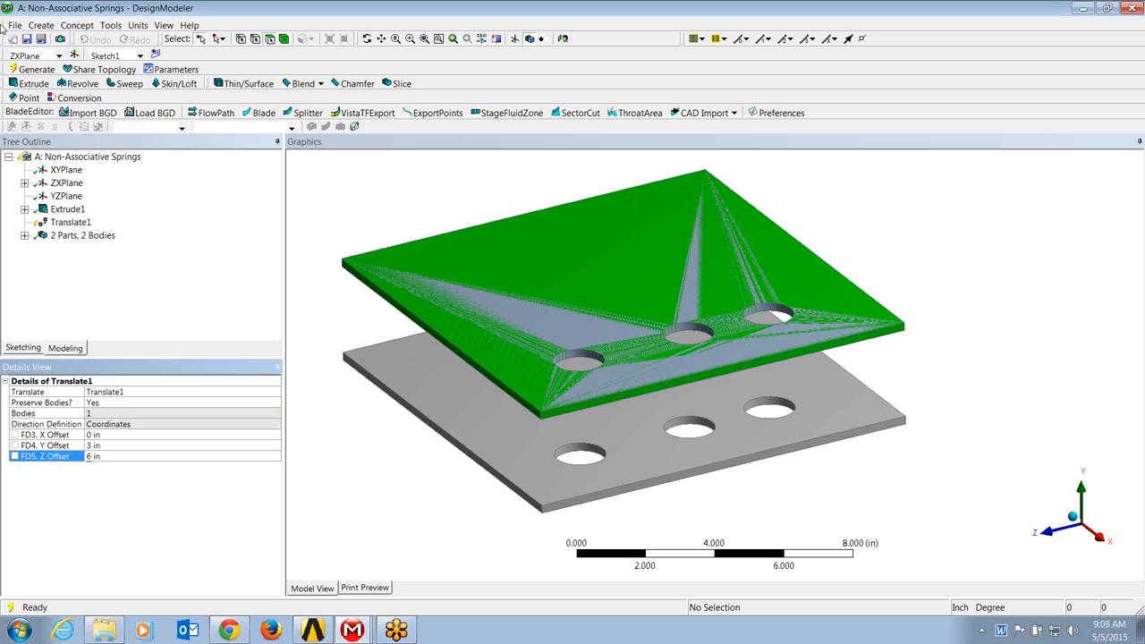
click(34, 70)
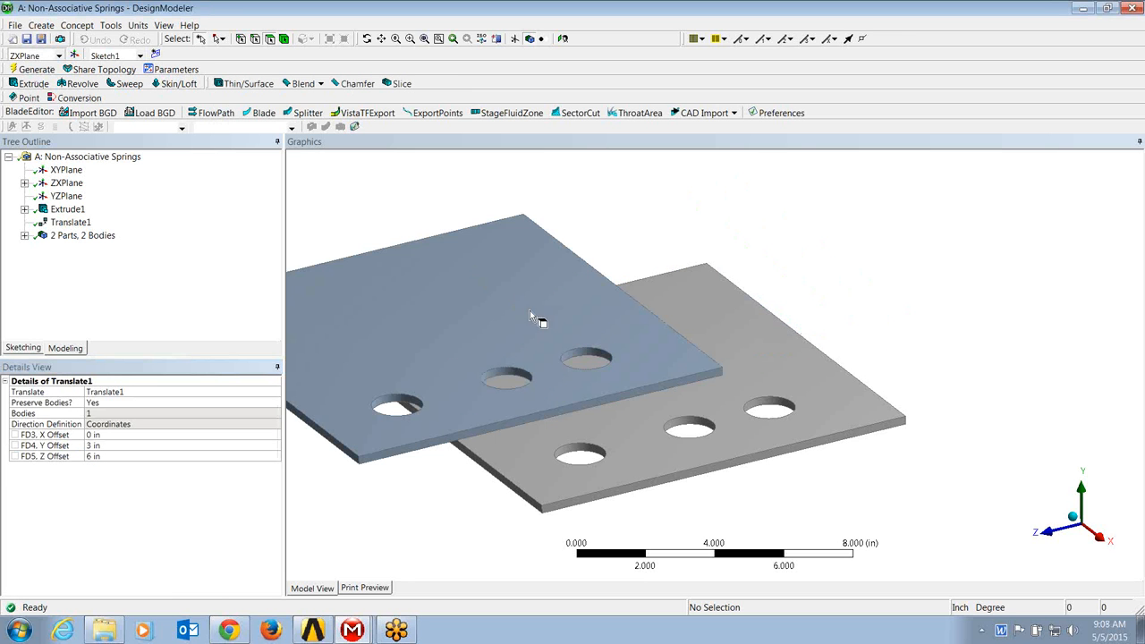
middle_drag(530, 313, 611, 296)
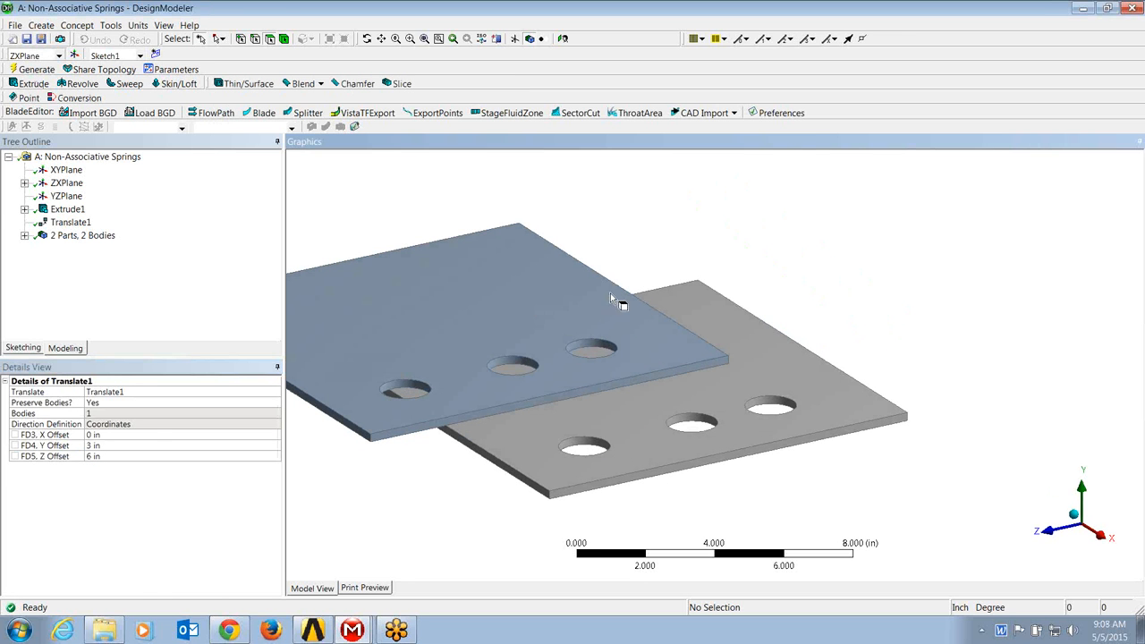
Step: Return to the Non-Associative Springs model in Mechanical and update its geometry from source
click(1083, 8)
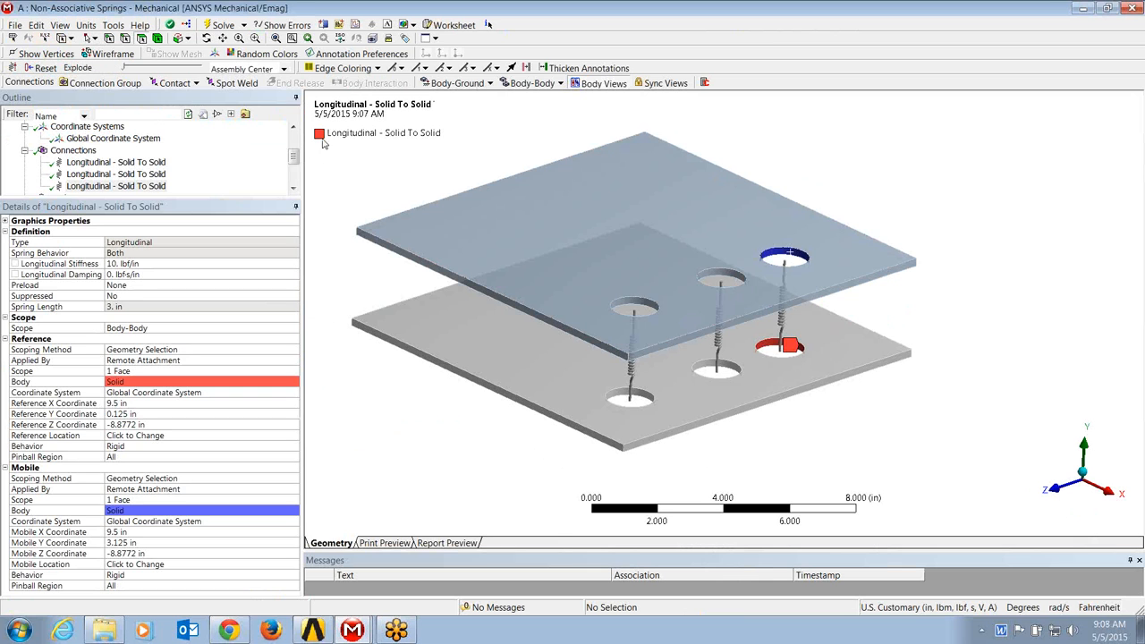
drag(292, 158, 293, 136)
click(55, 139)
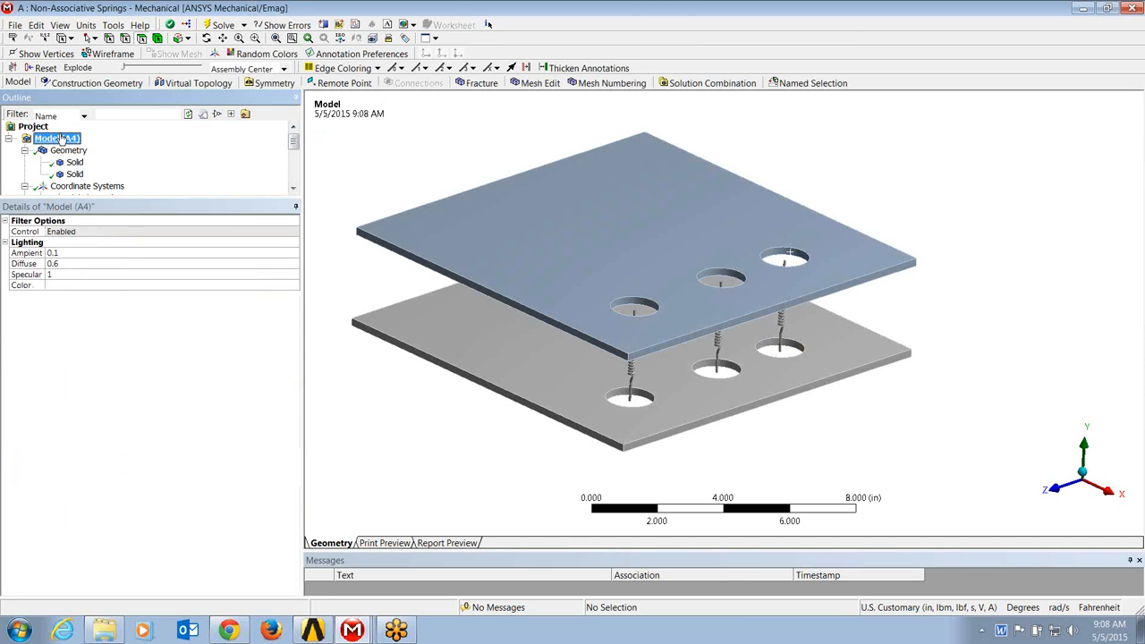
right_click(53, 139)
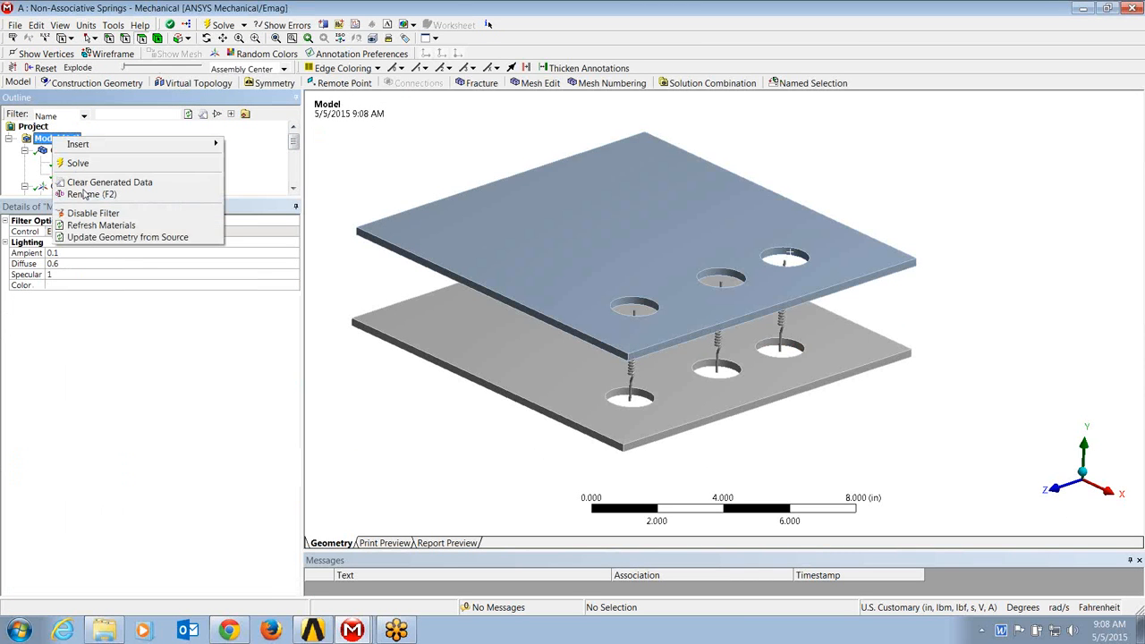
click(117, 237)
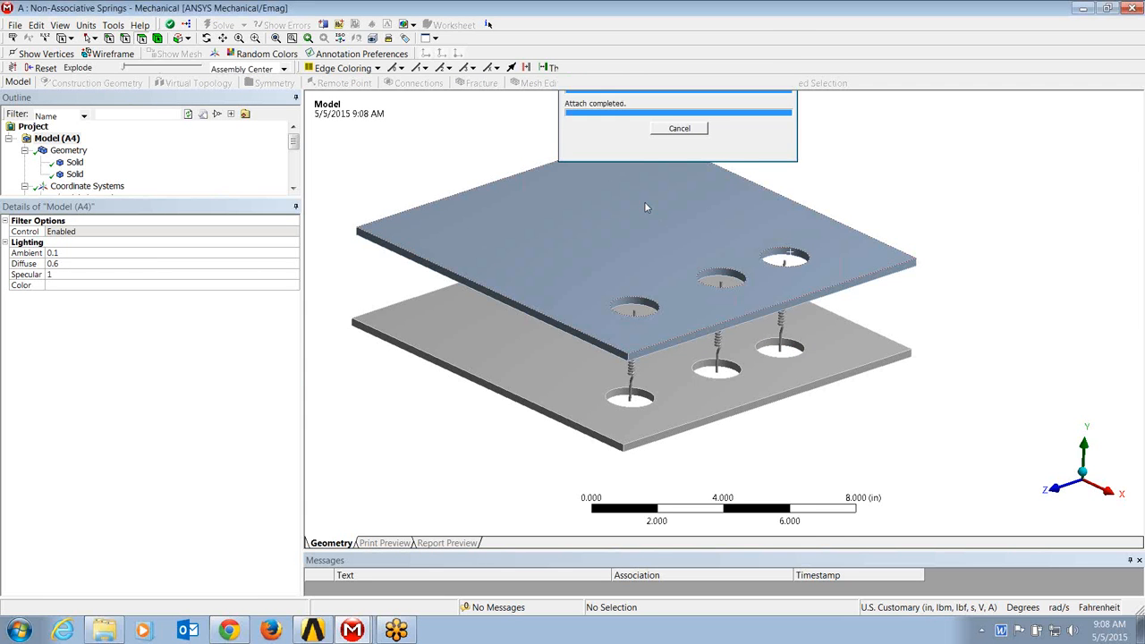
middle_drag(727, 337, 633, 314)
scroll(639, 307, up, 5)
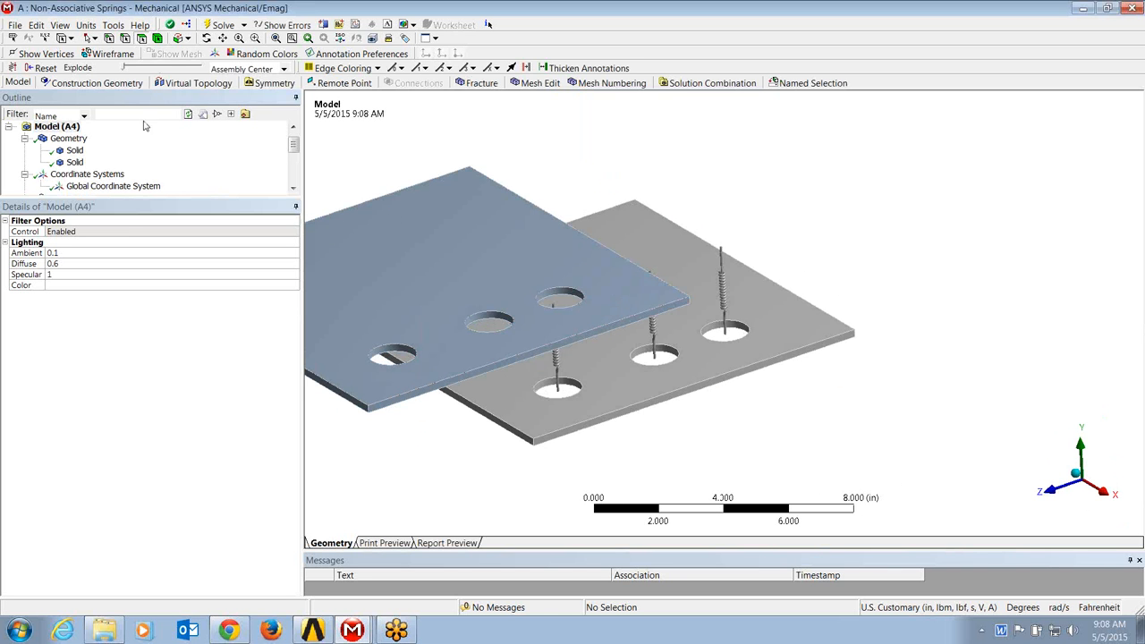
Step: Examine each of the three longitudinal springs, comparing its drawn position with its scoped hole faces and reference and mobile coordinates
click(294, 189)
click(294, 188)
click(294, 189)
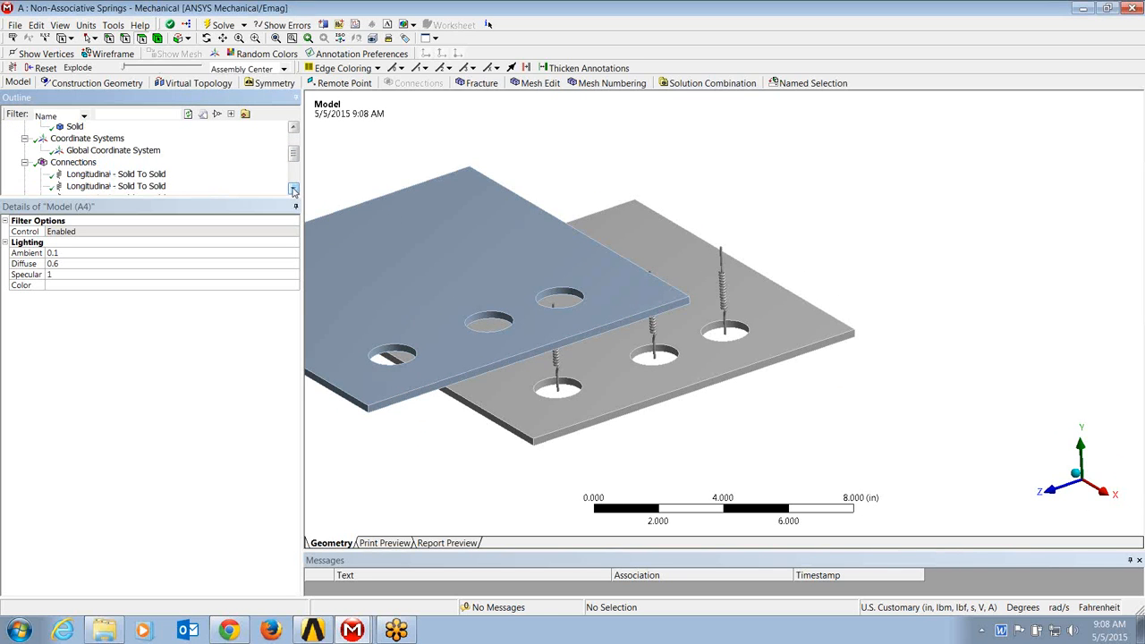
click(131, 176)
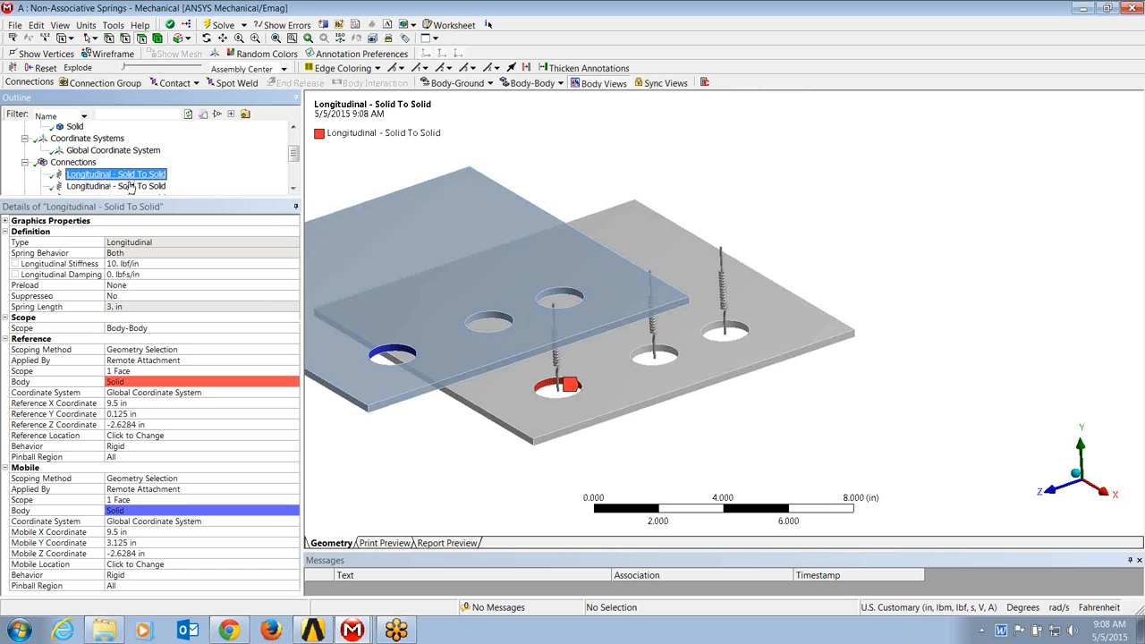
click(132, 186)
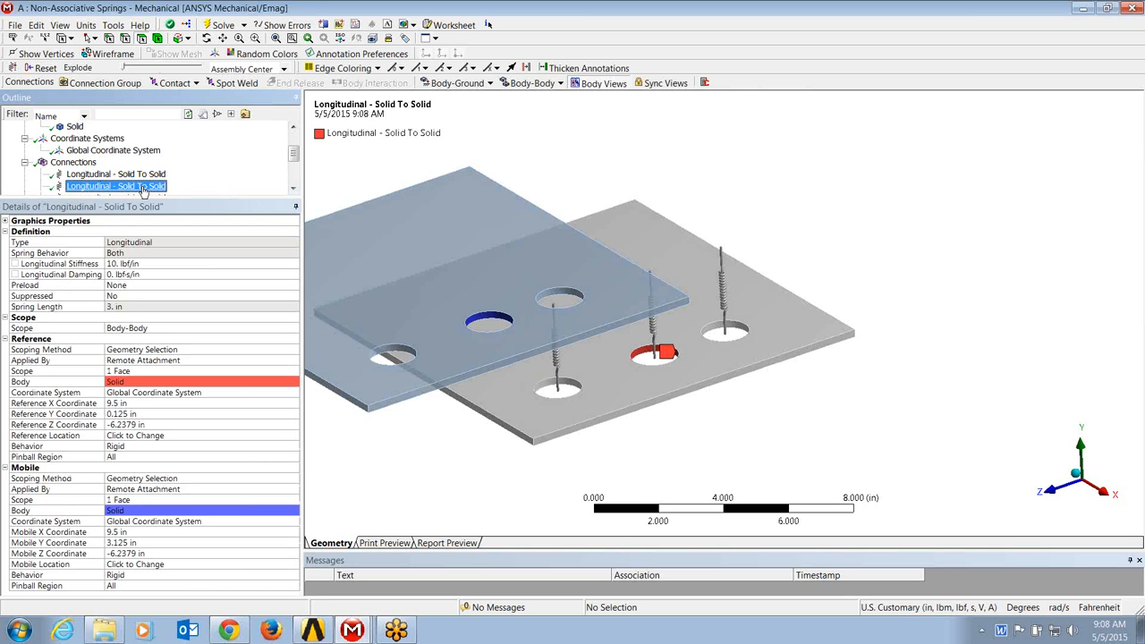
click(293, 188)
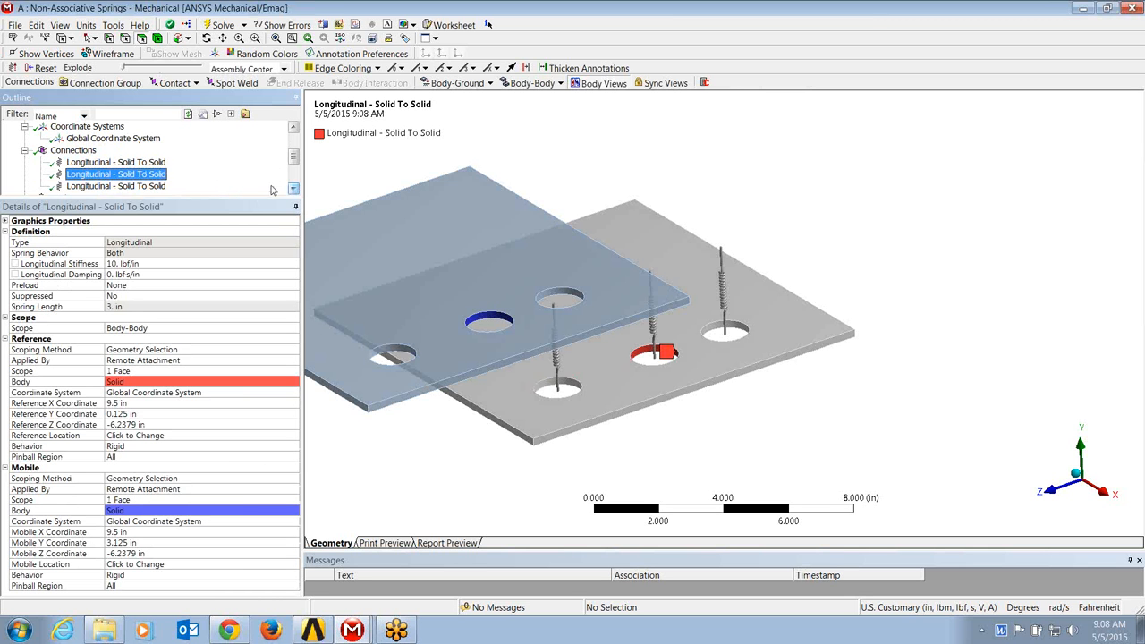
click(154, 186)
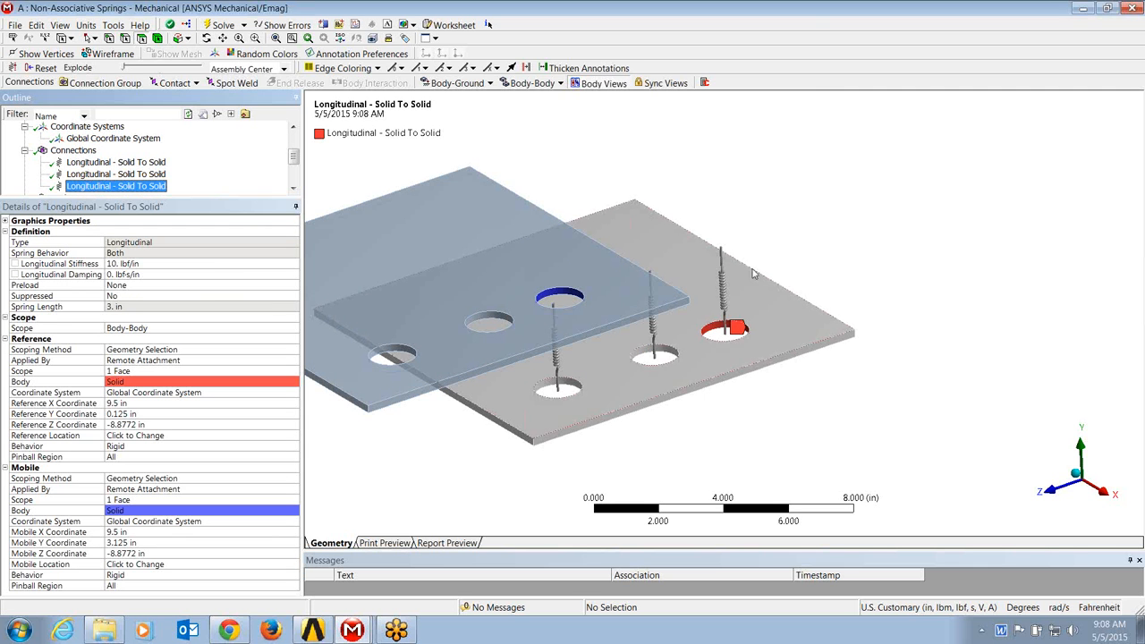
Step: Close the Non-Associative Springs Mechanical window and bring up the Associative Springs model in Mechanical, maximized
click(1131, 8)
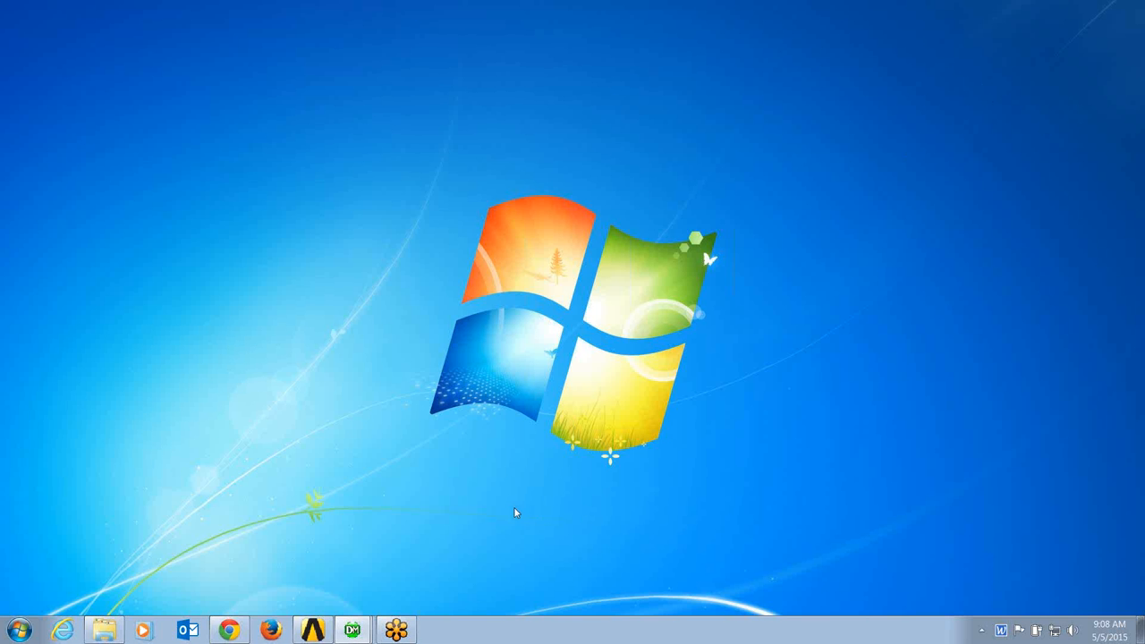
mouse_move(357, 630)
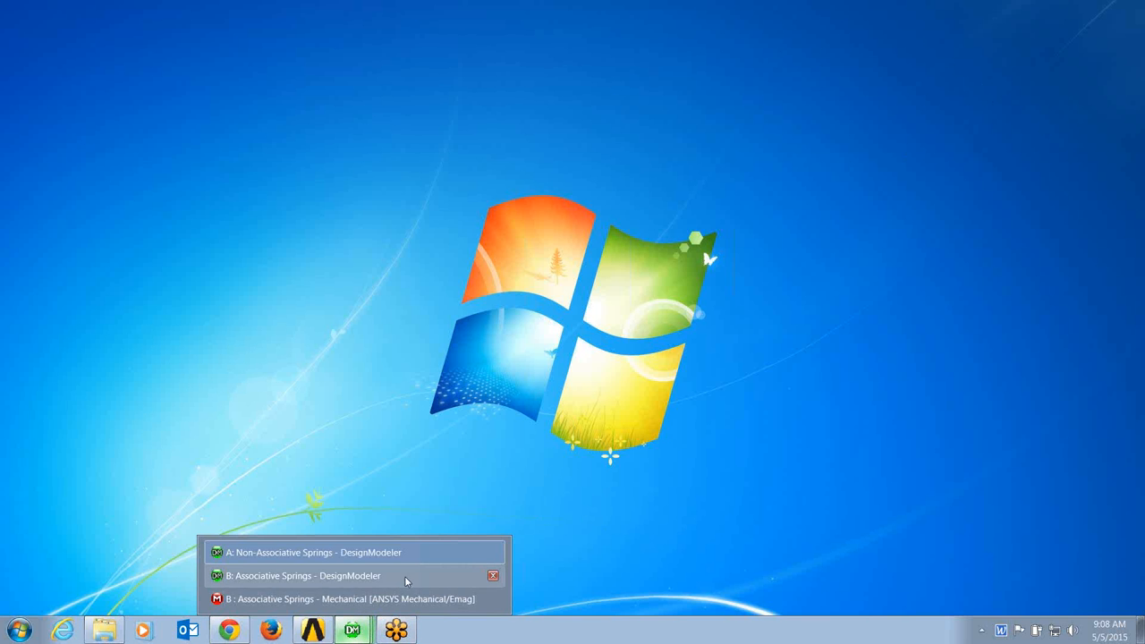
click(463, 560)
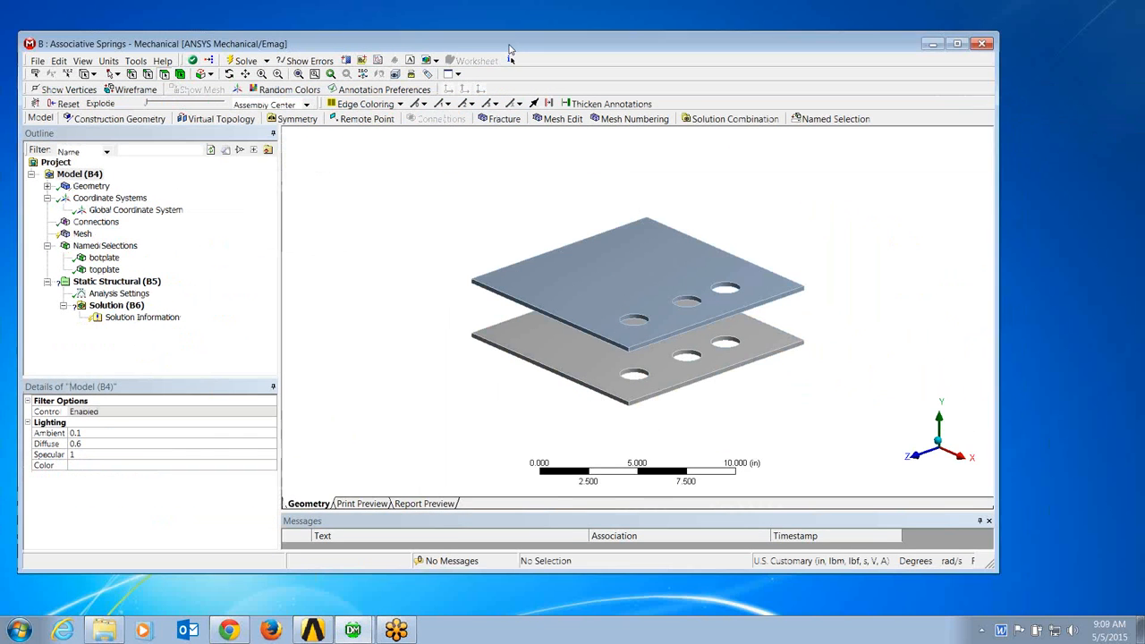
click(954, 38)
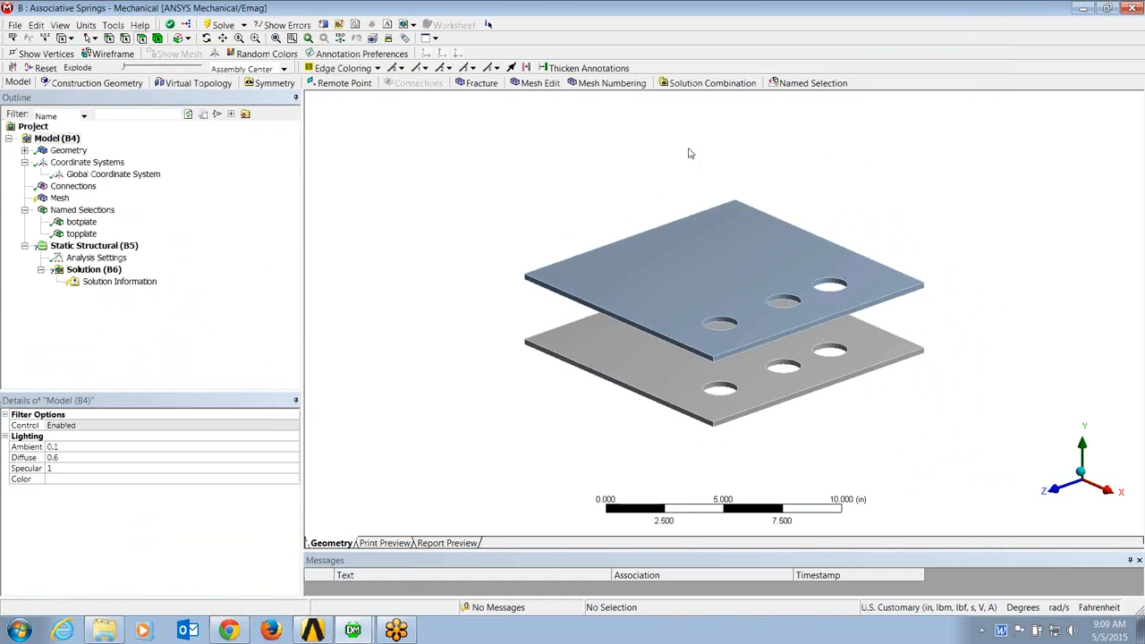
Step: Insert a coordinate system at the cylindrical face of the bottom plate's hole nearest the front corner
ctrl+middle_drag(727, 256, 603, 256)
scroll(683, 267, up, 4)
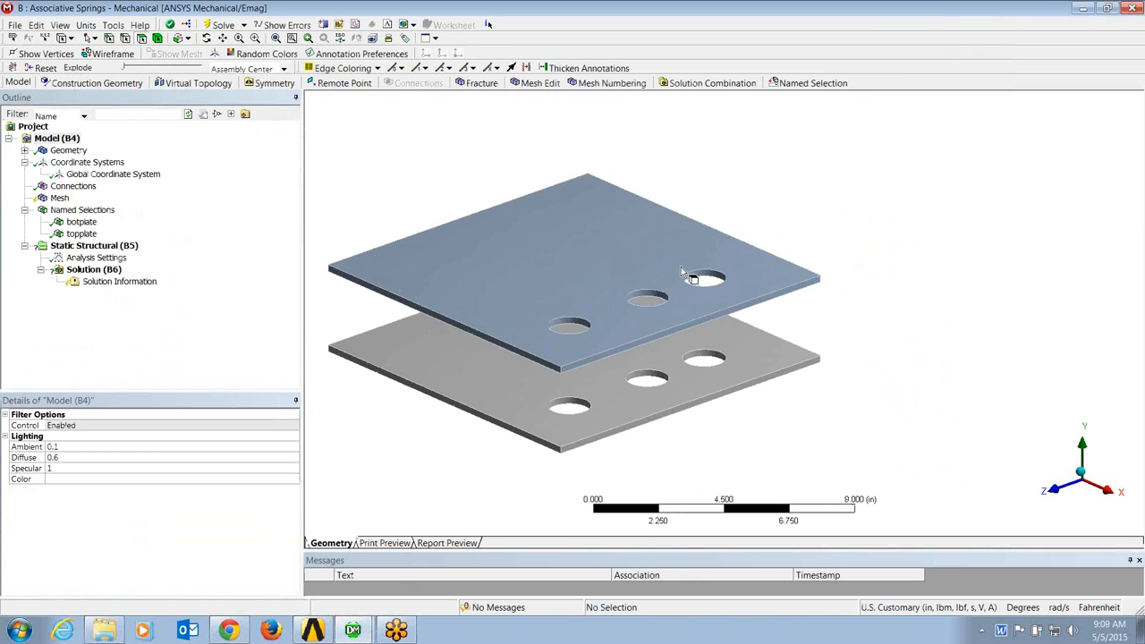
ctrl+middle_drag(683, 267, 721, 256)
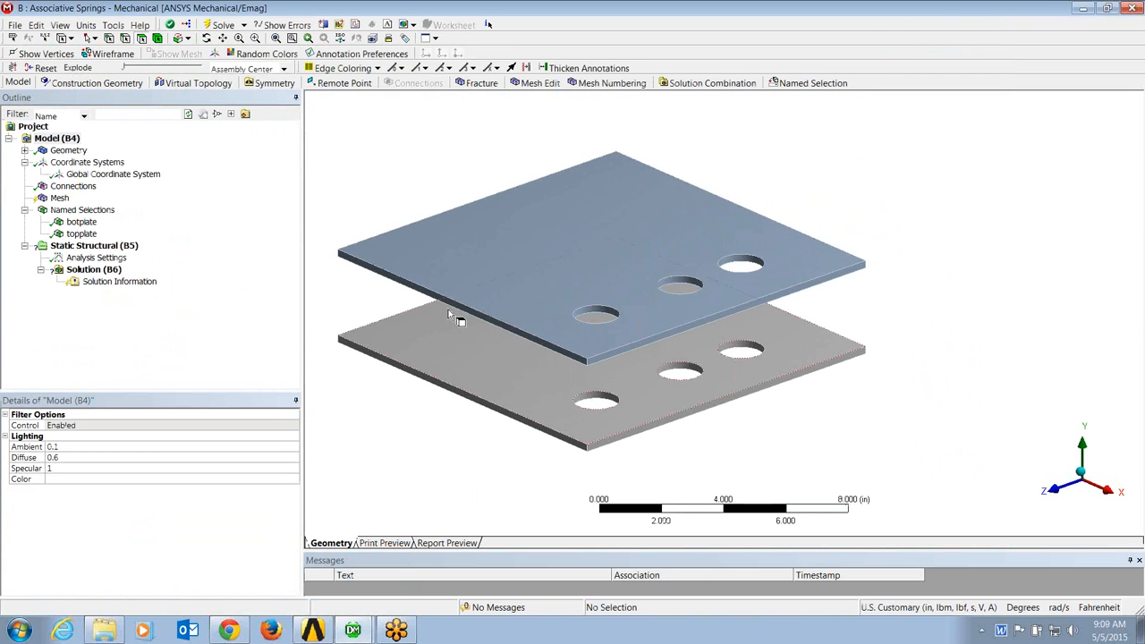
click(93, 163)
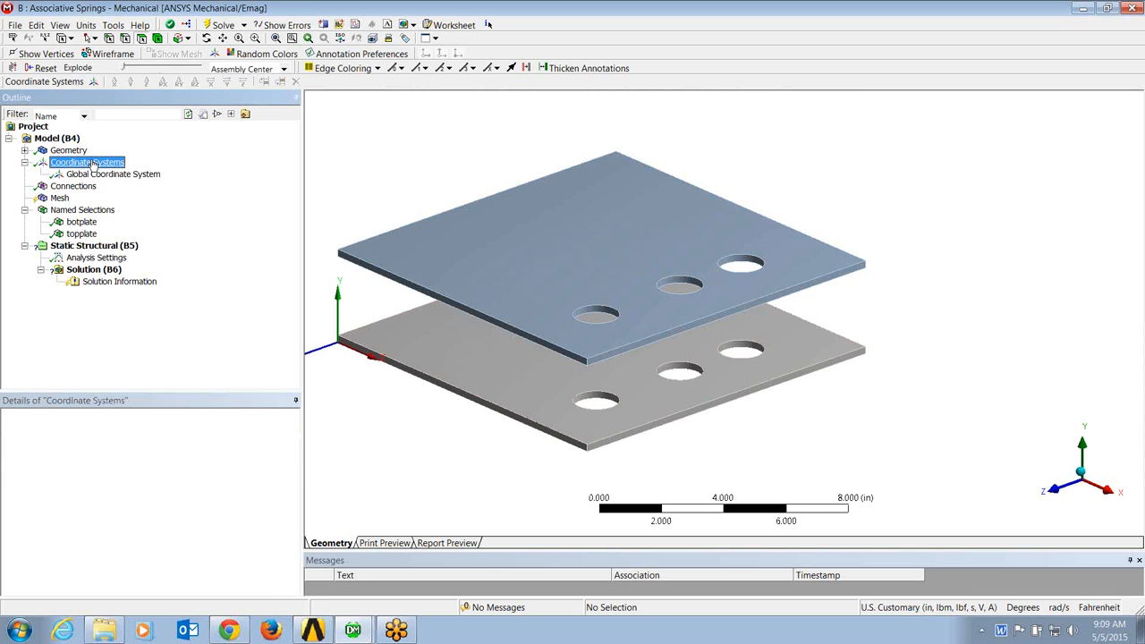
click(593, 402)
right_click(371, 178)
mouse_move(441, 185)
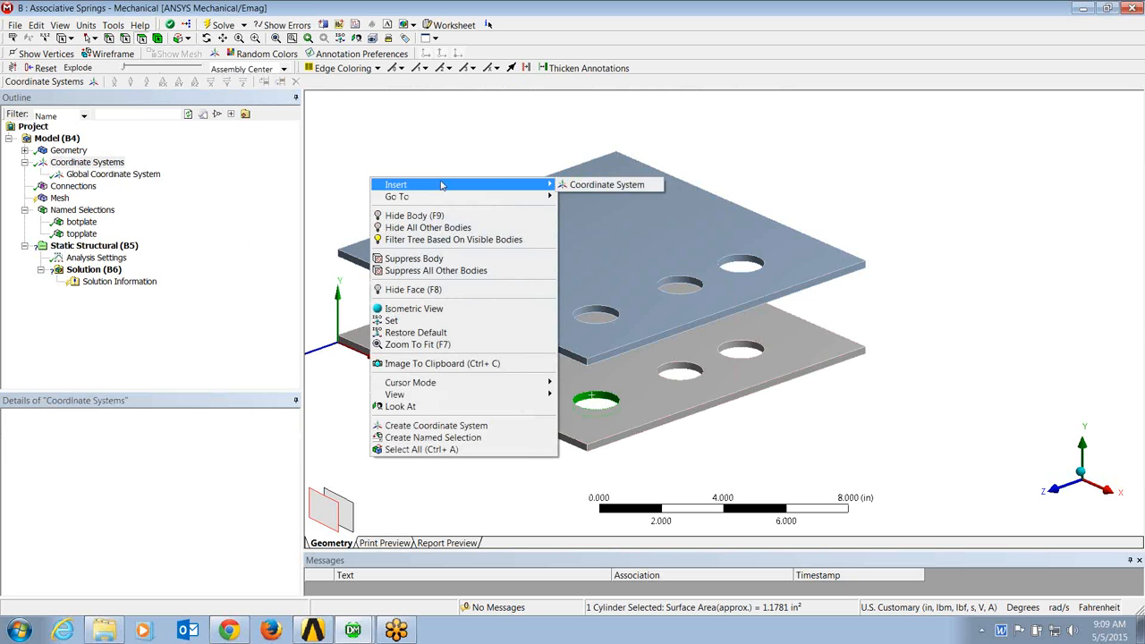
click(607, 184)
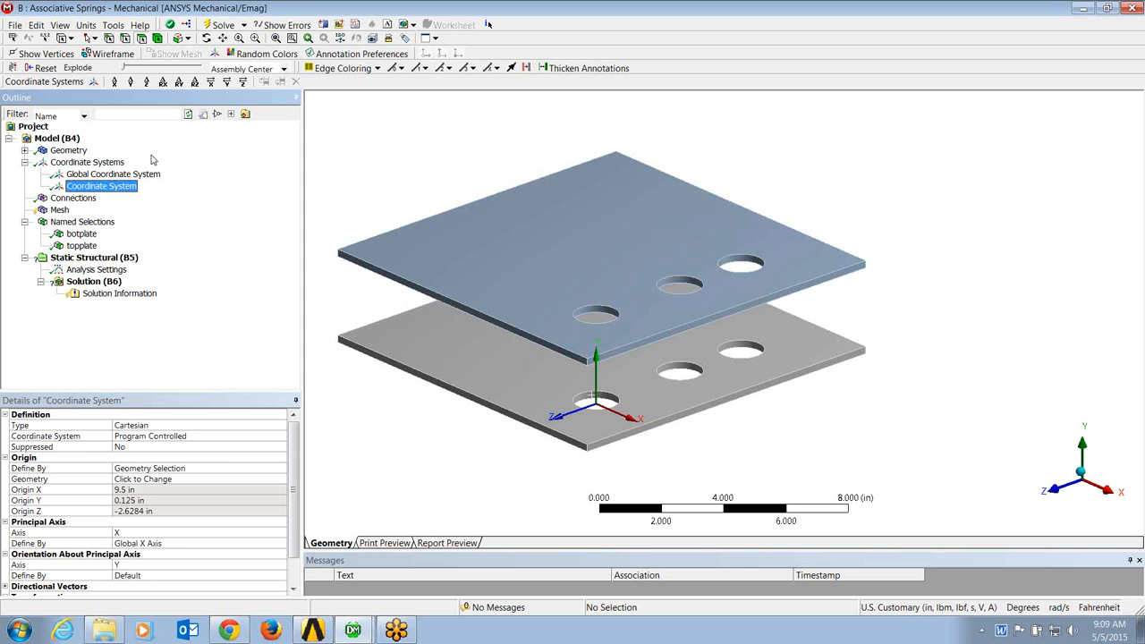
Step: Duplicate the new hole coordinate system five times, up to Coordinate System 6
right_click(110, 187)
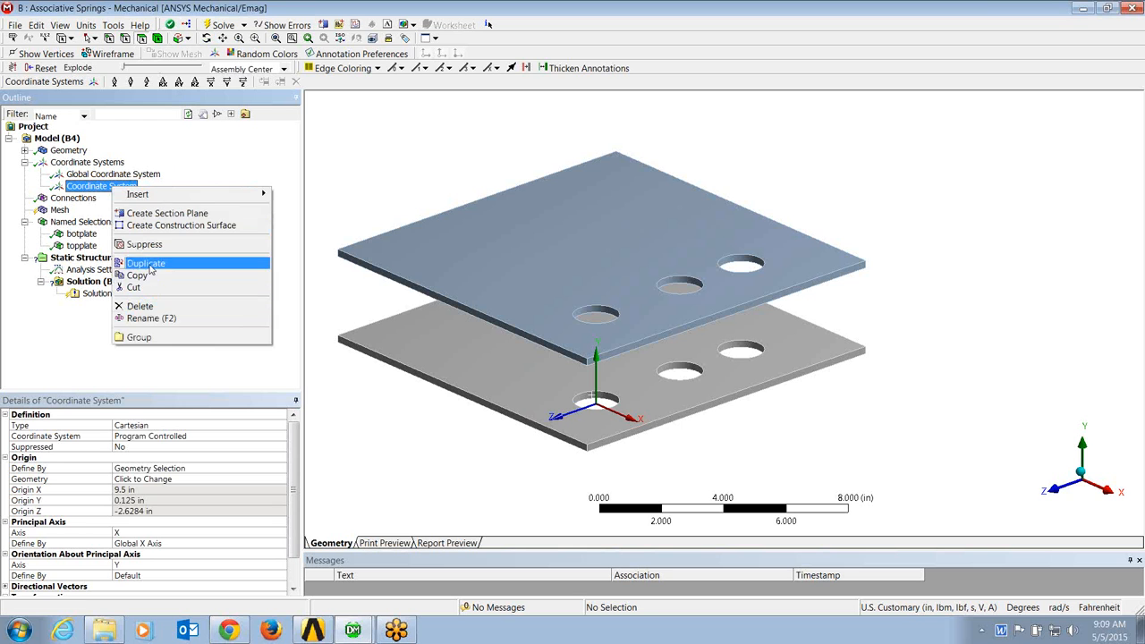
click(148, 263)
right_click(122, 200)
click(148, 270)
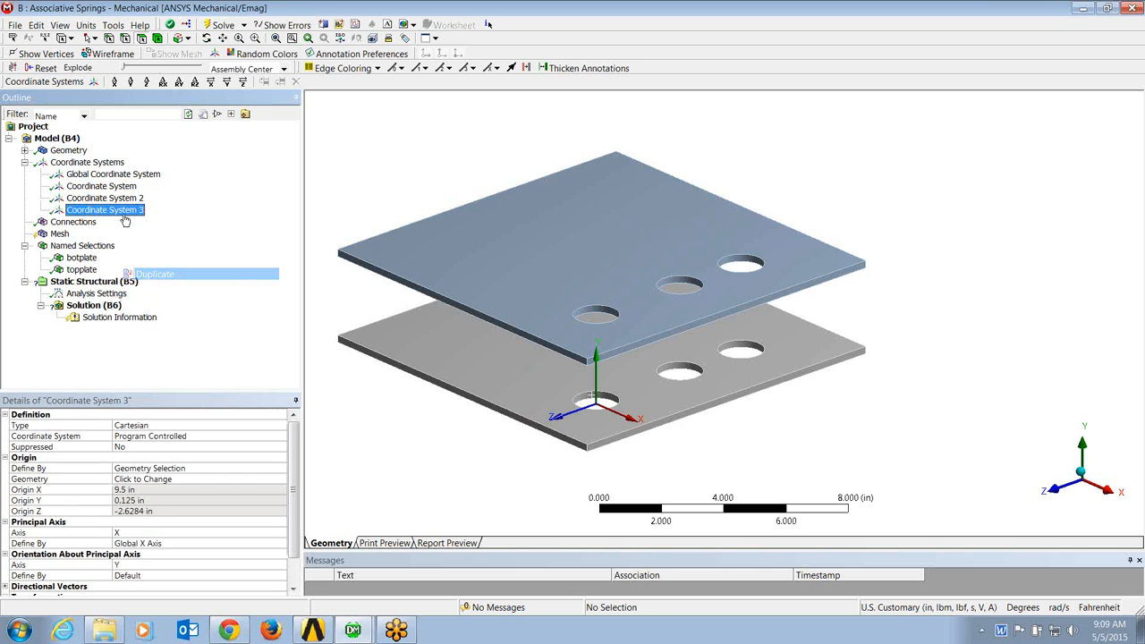
right_click(123, 208)
click(156, 281)
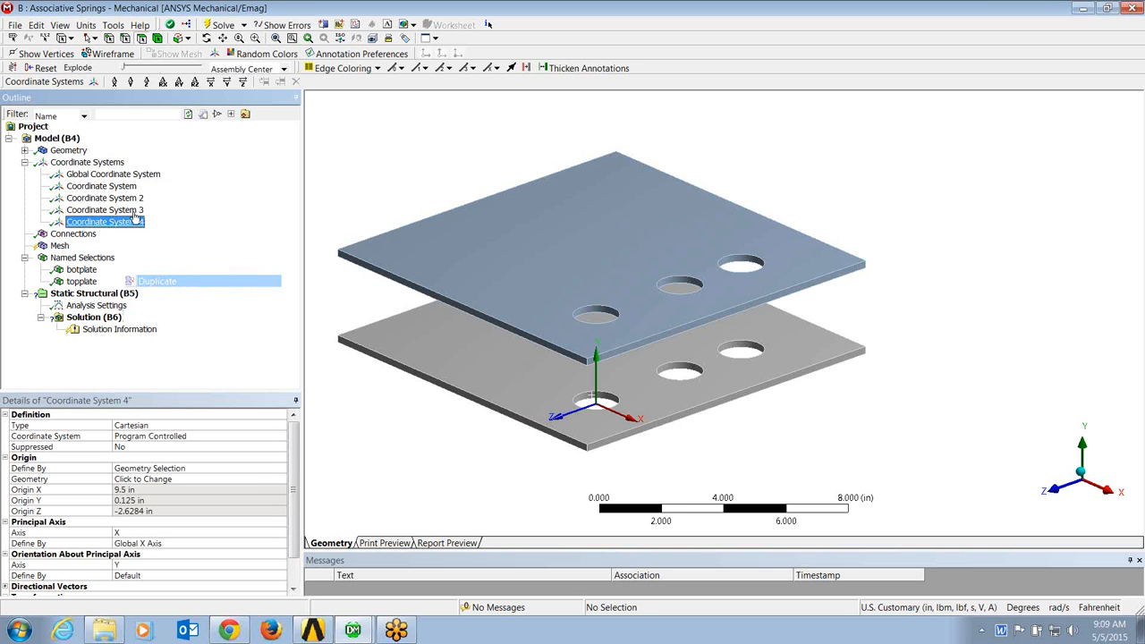
right_click(128, 222)
click(165, 303)
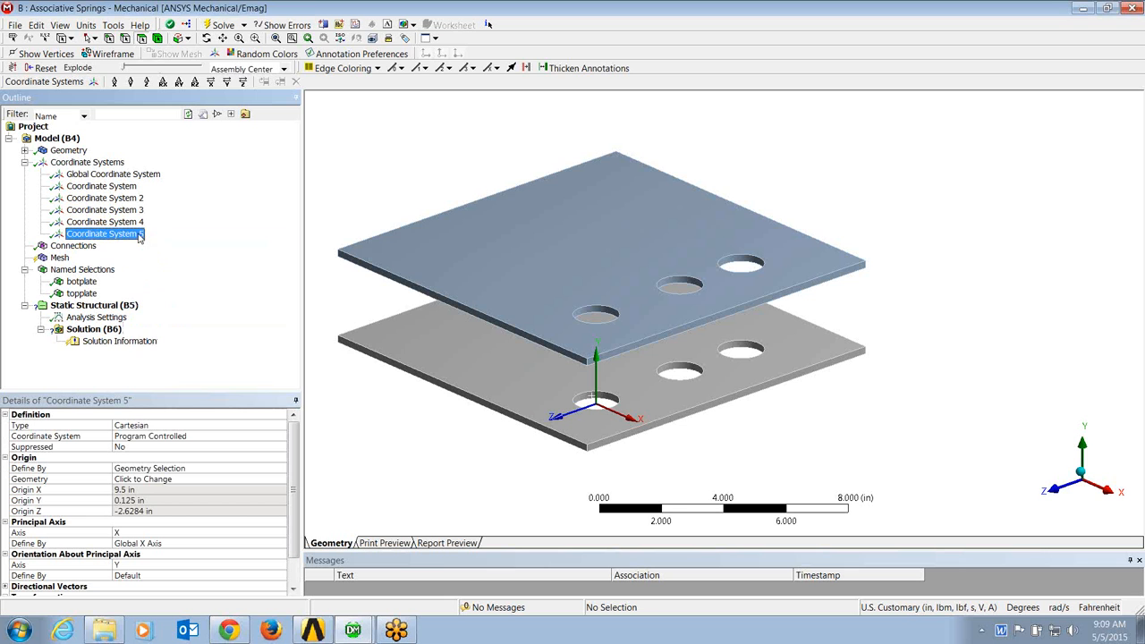
right_click(136, 233)
click(161, 311)
Step: Redefine the origin of Coordinate System 2 by the cylindrical face of the bottom plate's middle hole
click(105, 197)
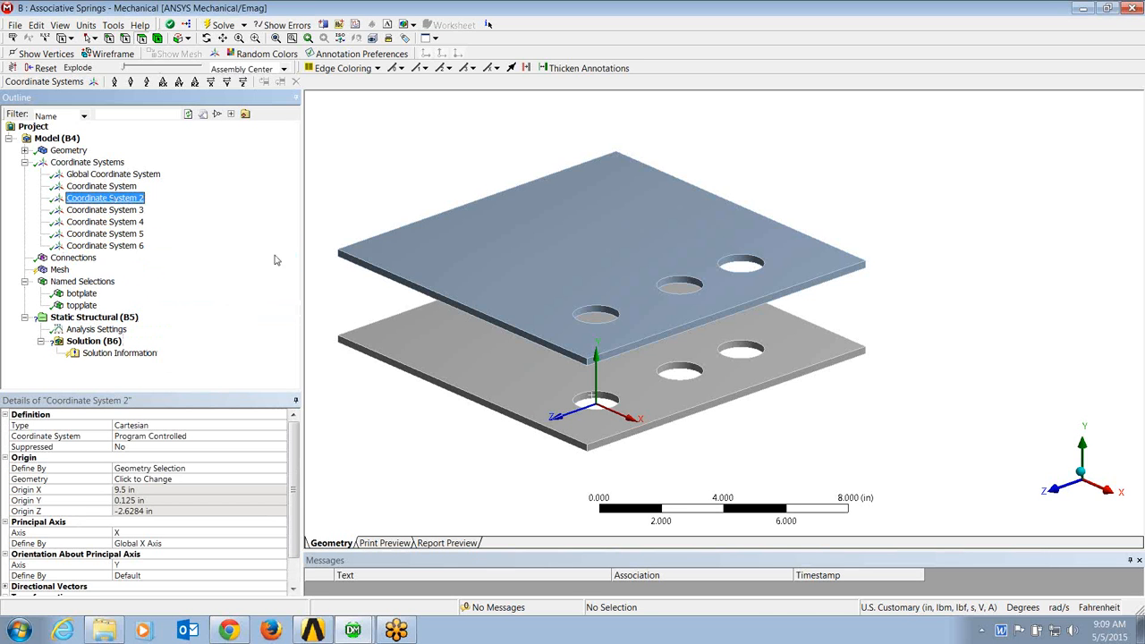
click(684, 372)
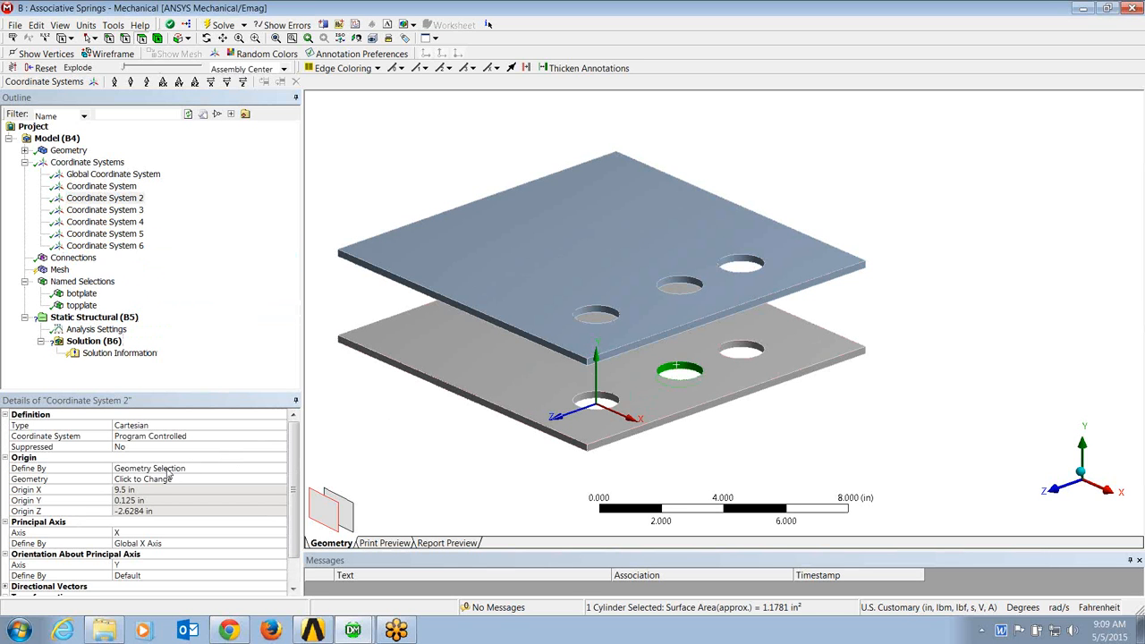
click(142, 479)
click(134, 480)
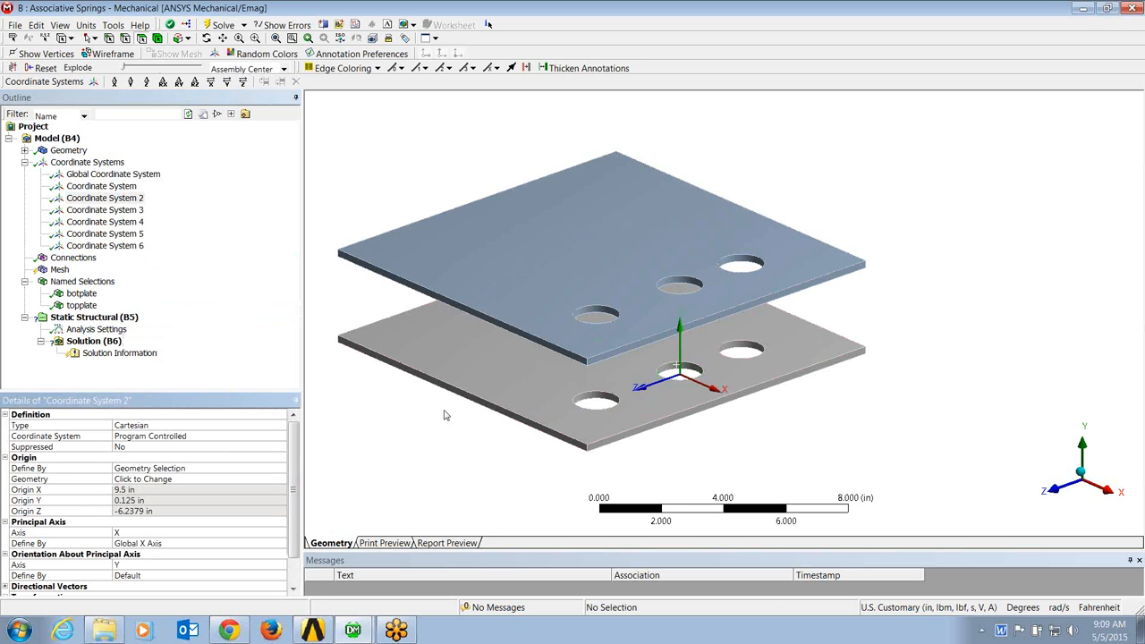
Step: Redefine the origin of Coordinate System 3 by the cylindrical face of the bottom plate's hole farthest from the front corner
click(736, 354)
click(121, 211)
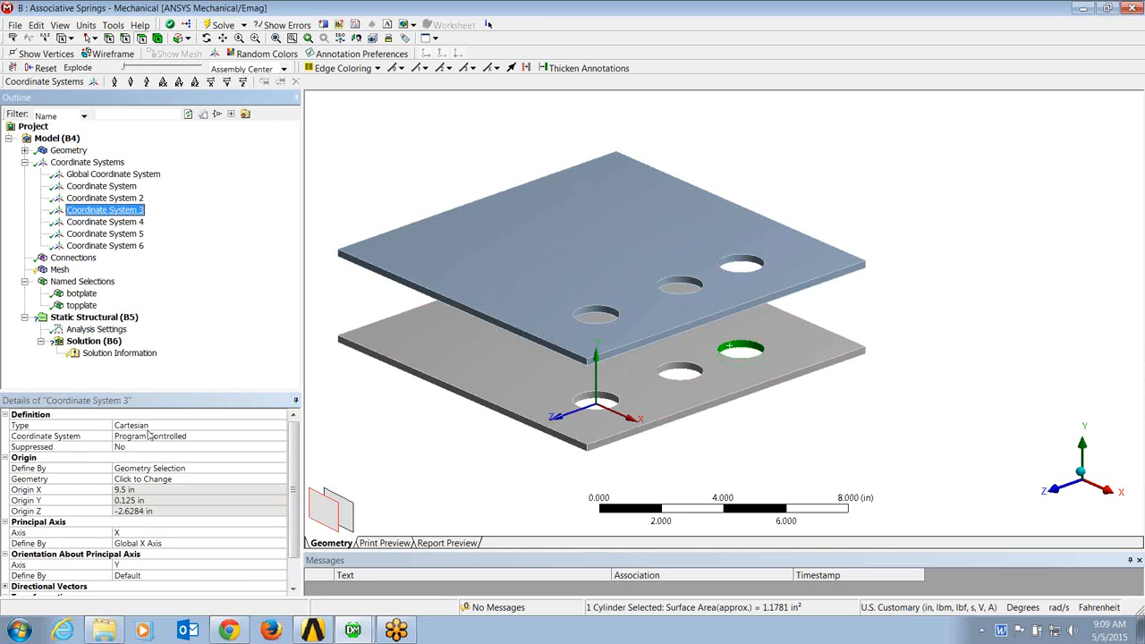
click(127, 480)
click(134, 479)
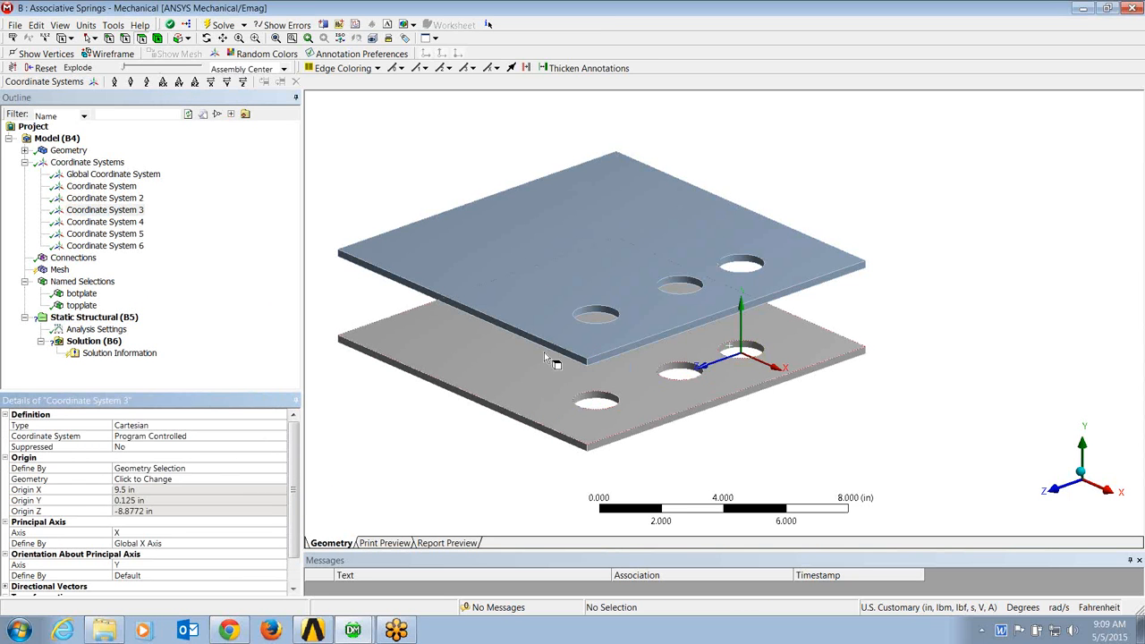
Step: Redefine the origin of Coordinate System 4 by the cylindrical face of the top plate's hole nearest the front corner
click(596, 314)
click(104, 222)
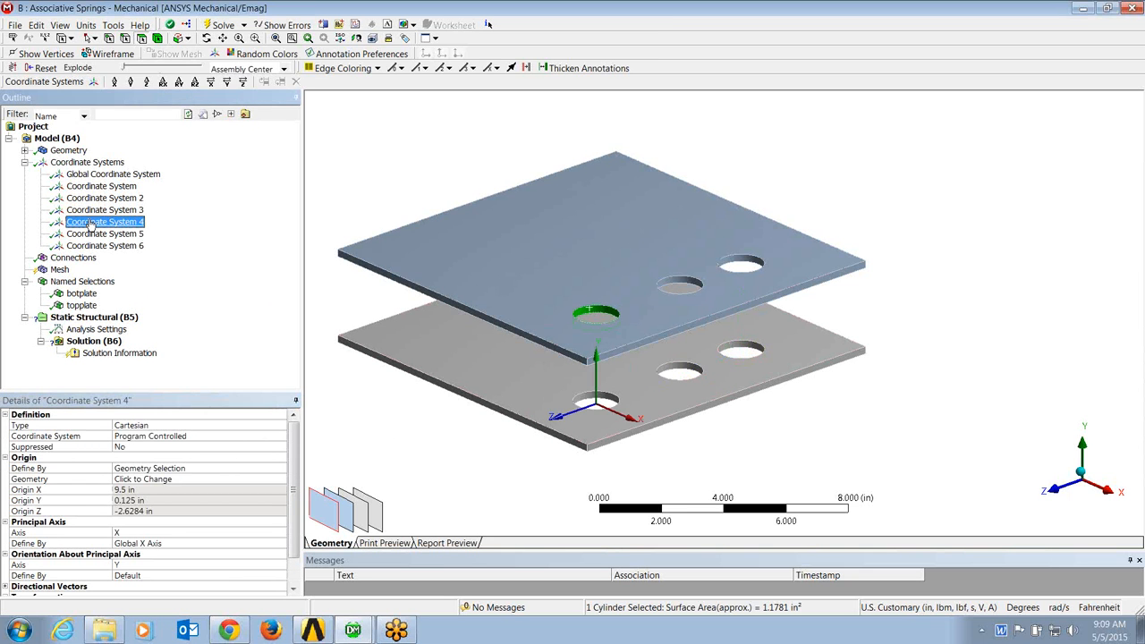
click(146, 480)
click(146, 480)
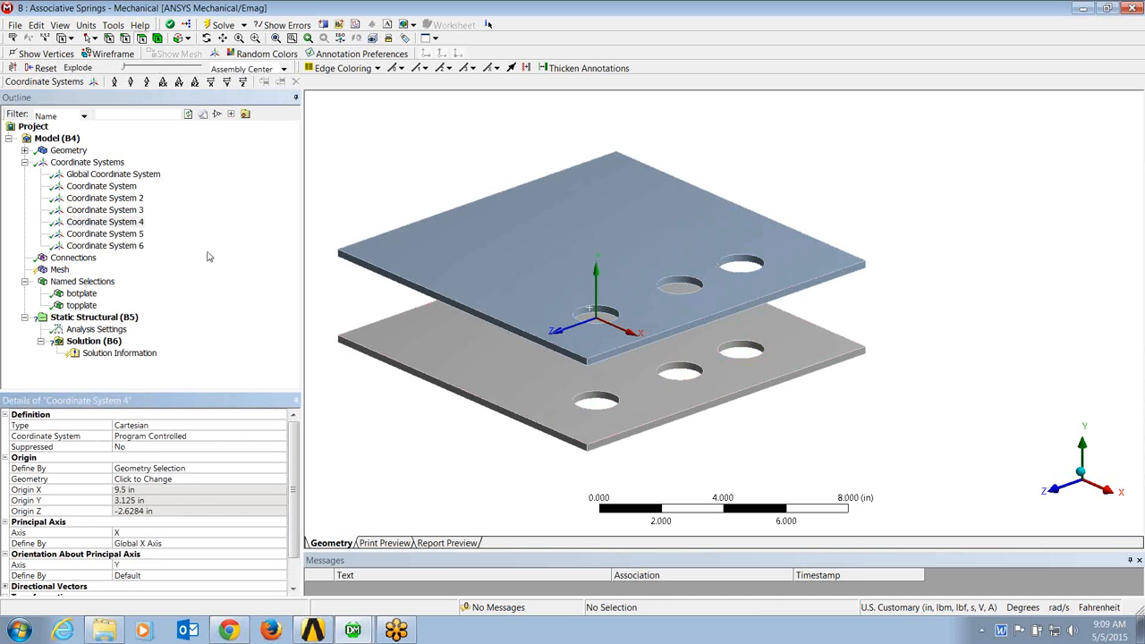
Step: Redefine the origin of Coordinate System 5 by the cylindrical face of the top plate's middle hole
click(681, 285)
click(105, 233)
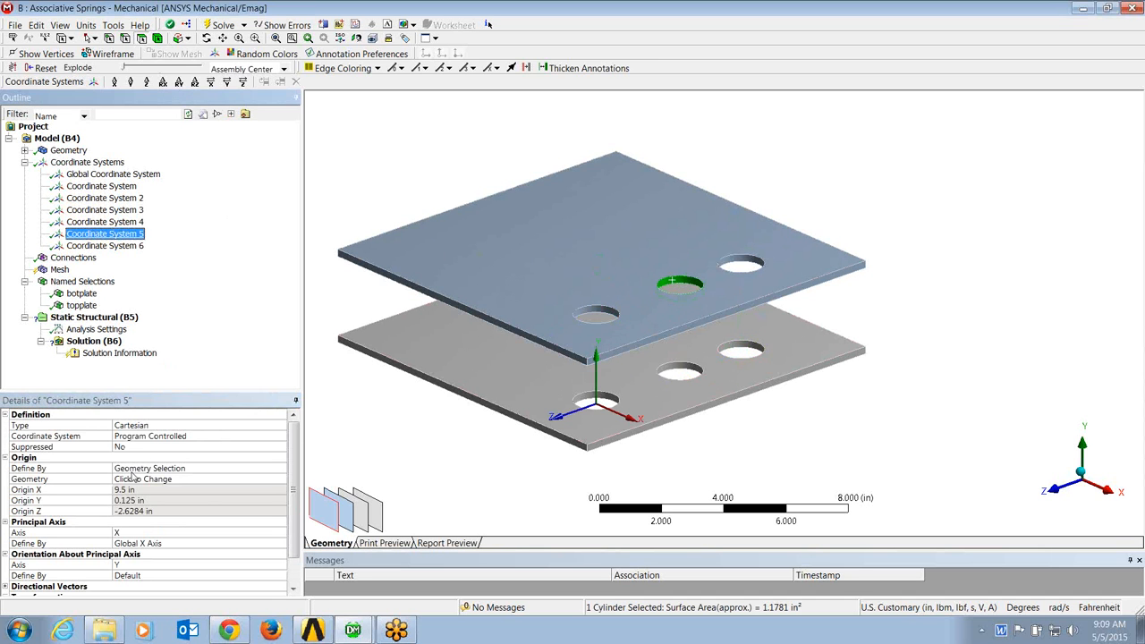
click(128, 480)
click(128, 481)
Step: Redefine the origin of Coordinate System 6 by the cylindrical face of the top plate's hole farthest from the front corner
click(741, 263)
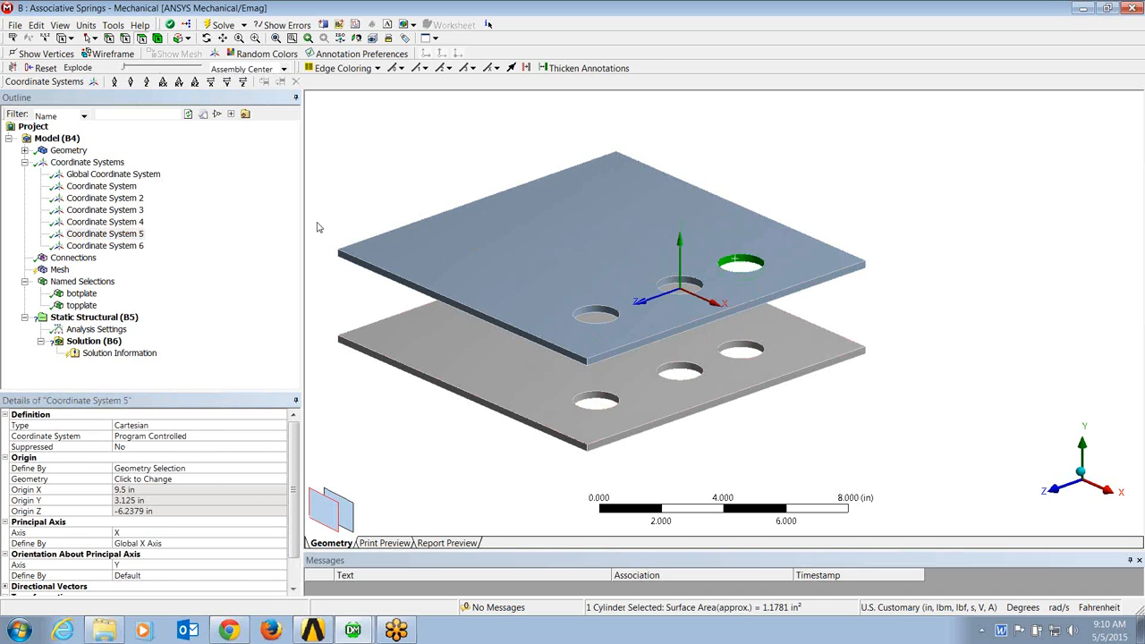
click(105, 246)
click(133, 478)
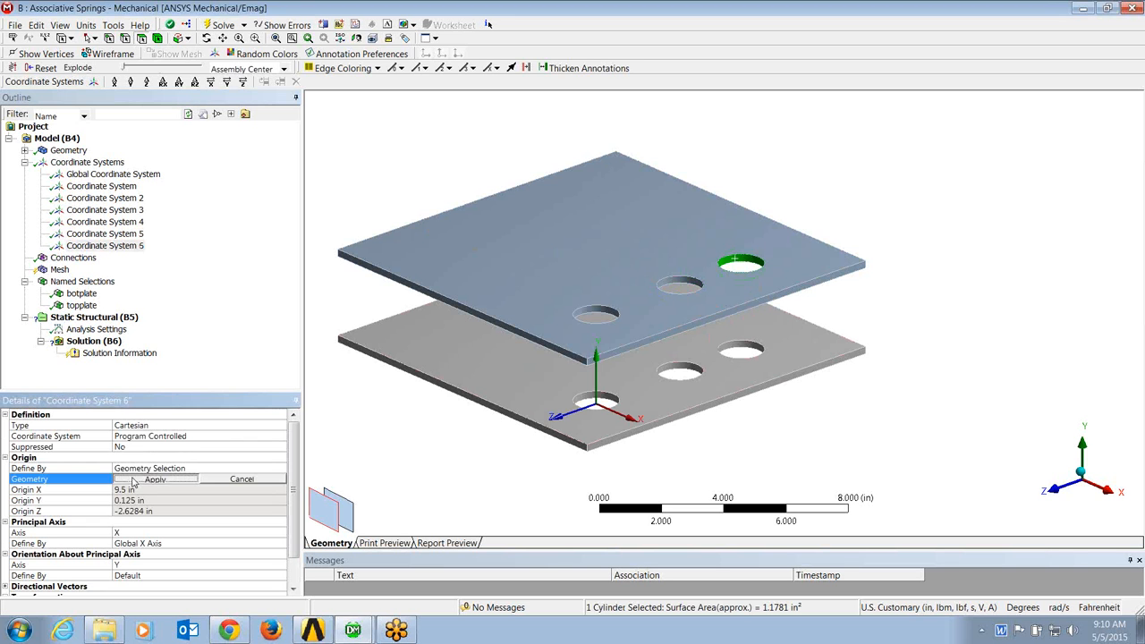
click(130, 480)
Step: Check the placement of the hole coordinate systems and the hole faces grouped in the botplate and topplate named selections
click(101, 186)
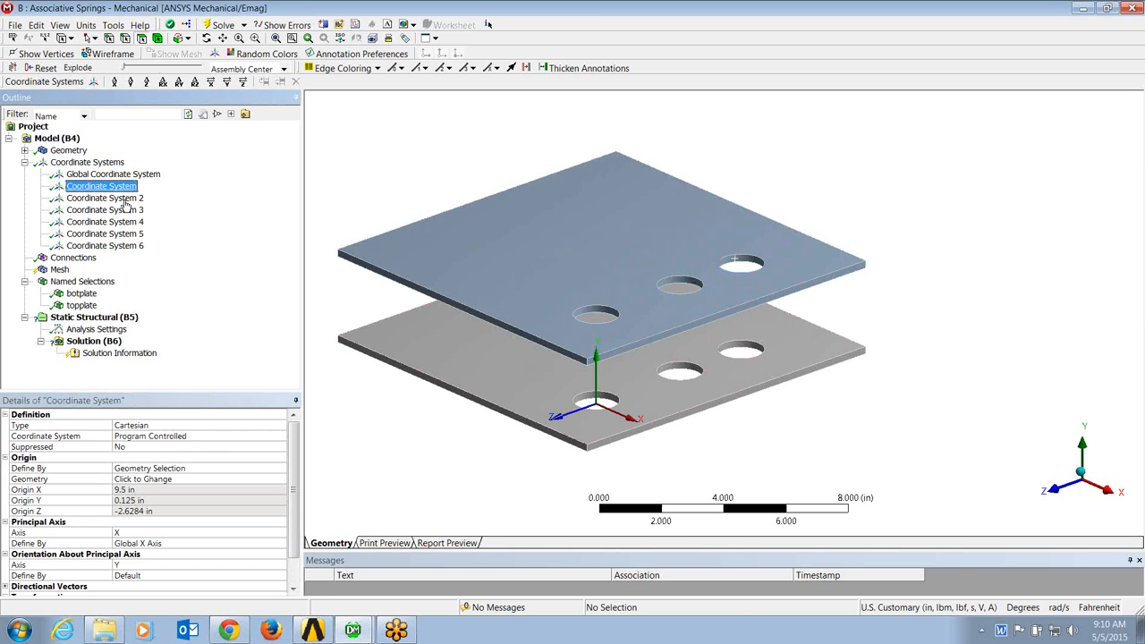
click(124, 209)
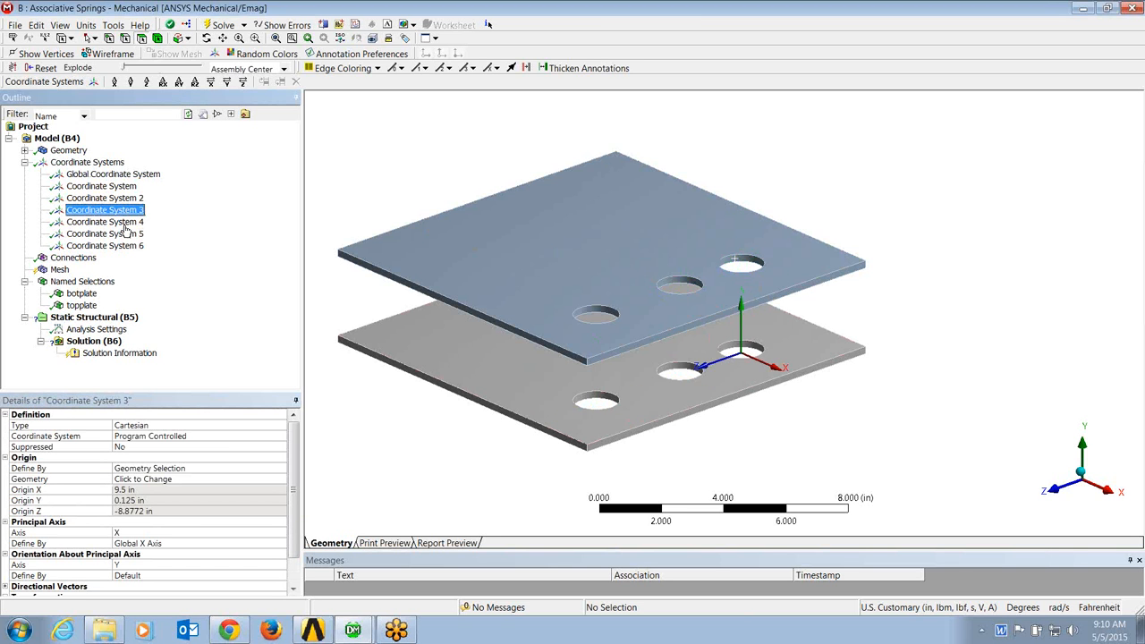
click(123, 223)
click(130, 233)
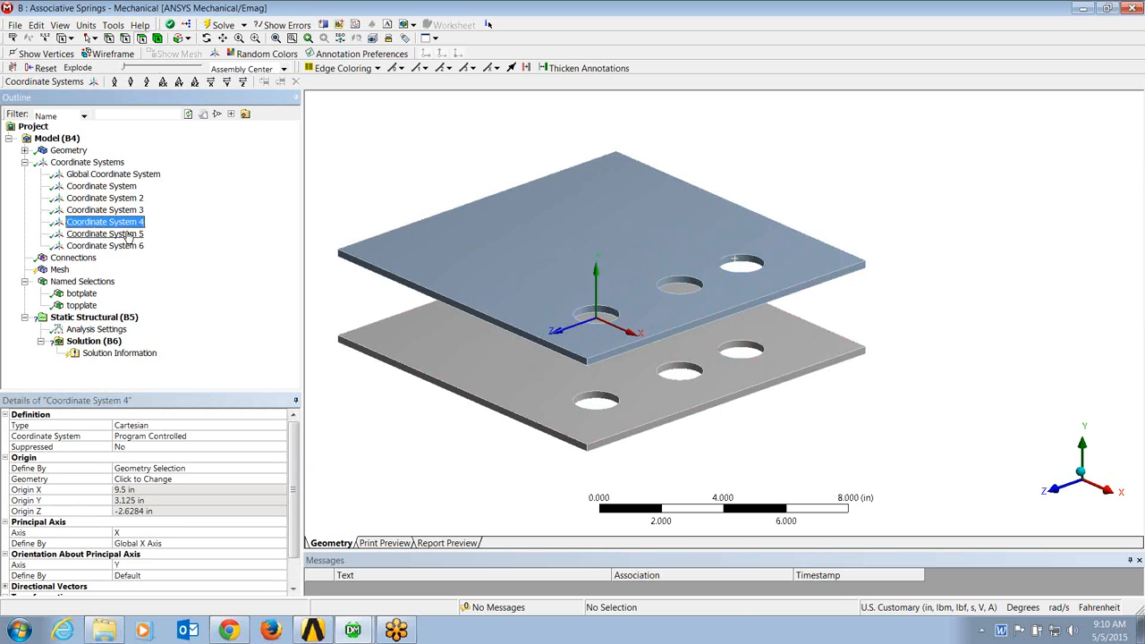
click(133, 247)
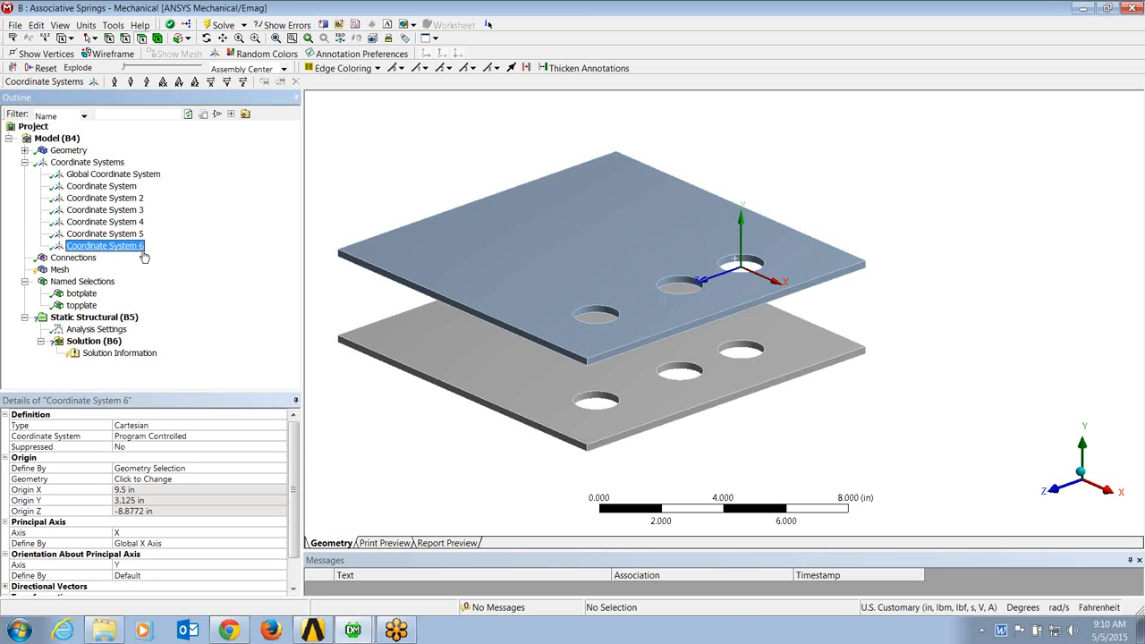
click(81, 293)
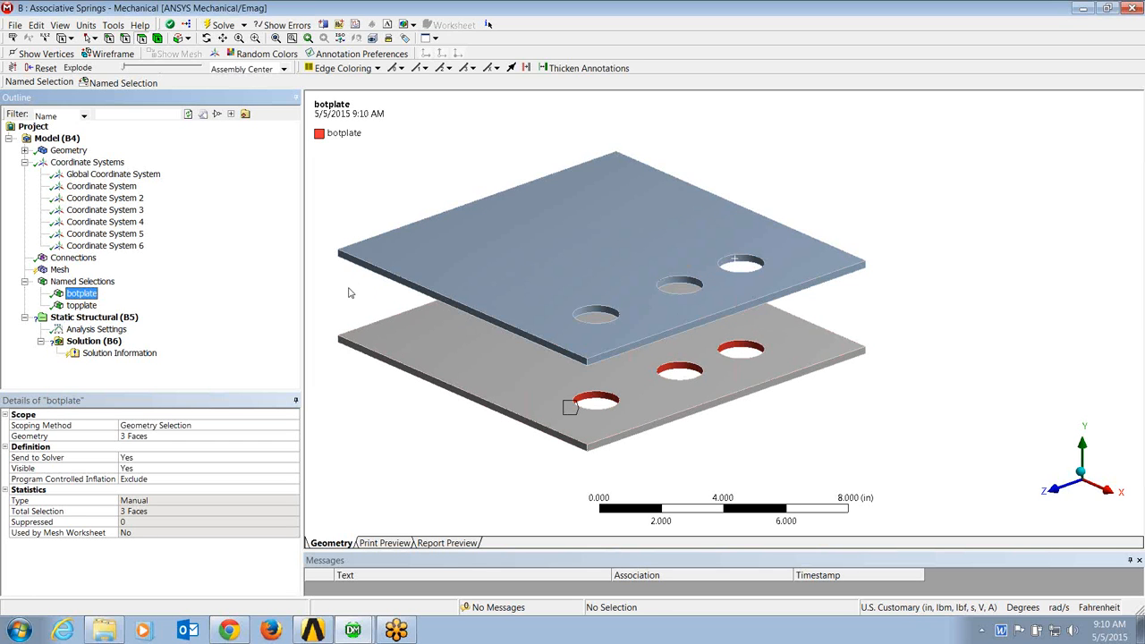
click(79, 307)
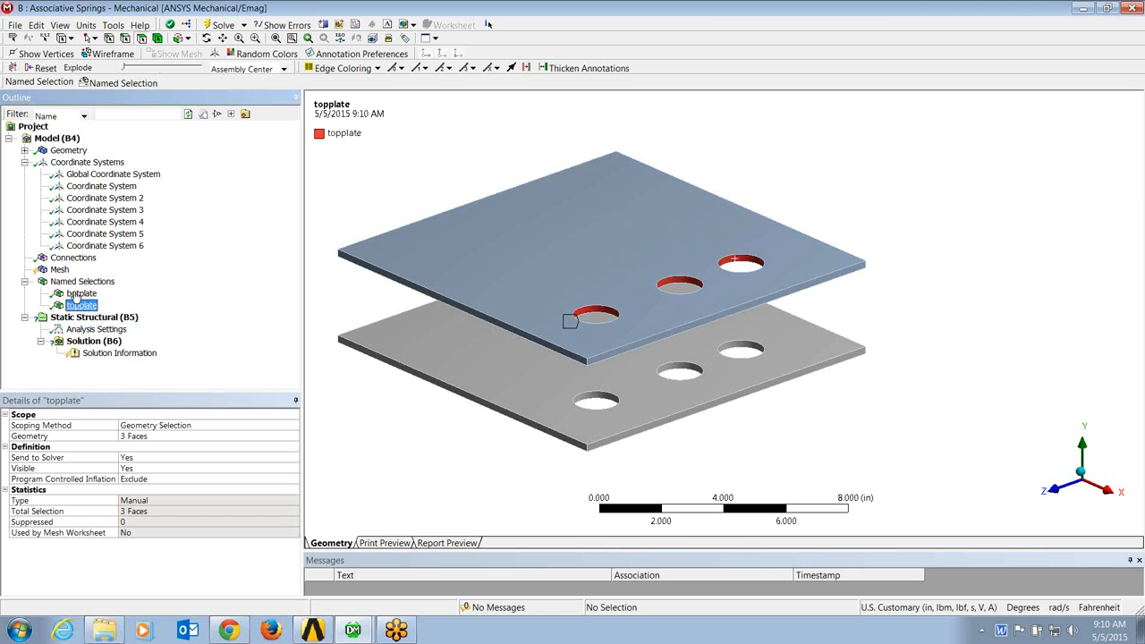
click(72, 295)
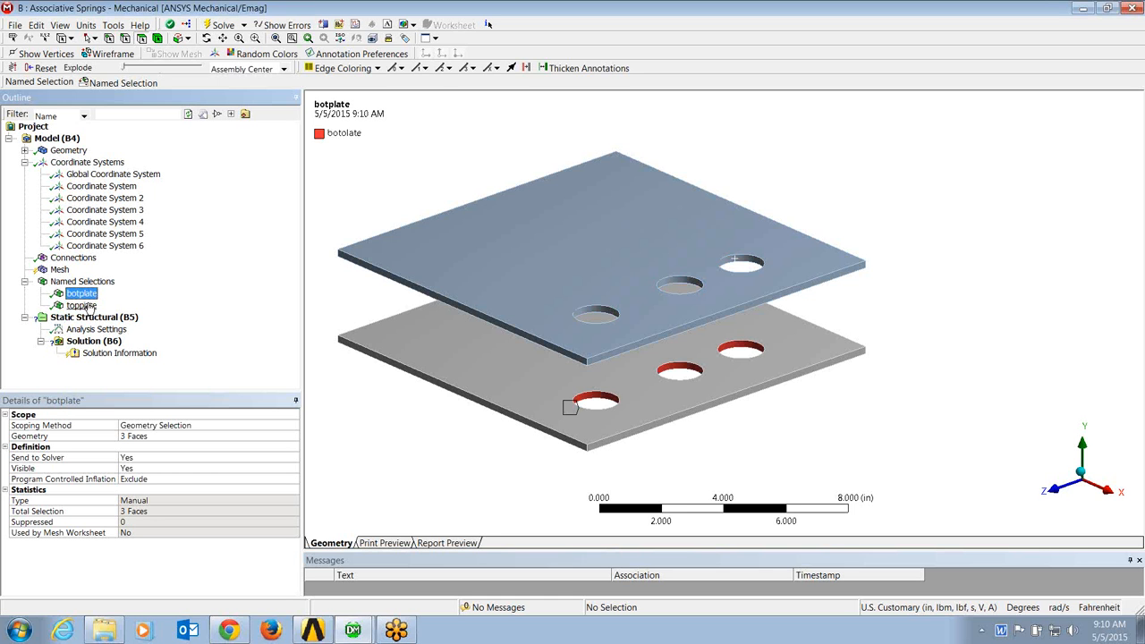
click(86, 308)
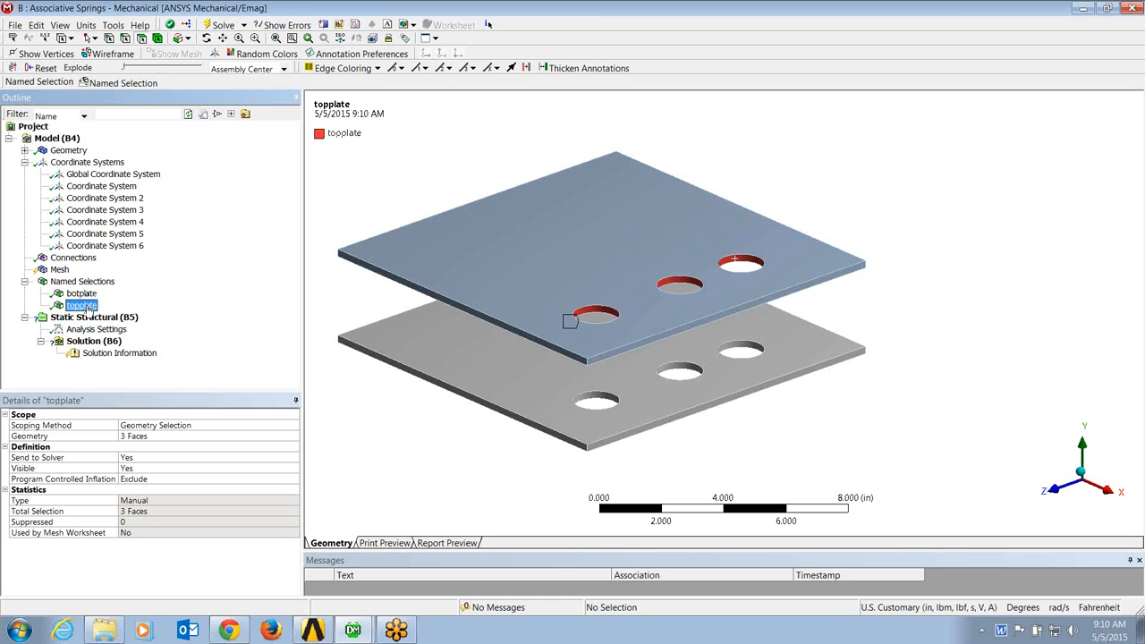
Step: Add a body-body spring to the connections and set its longitudinal stiffness to 10 lbf/in
click(77, 259)
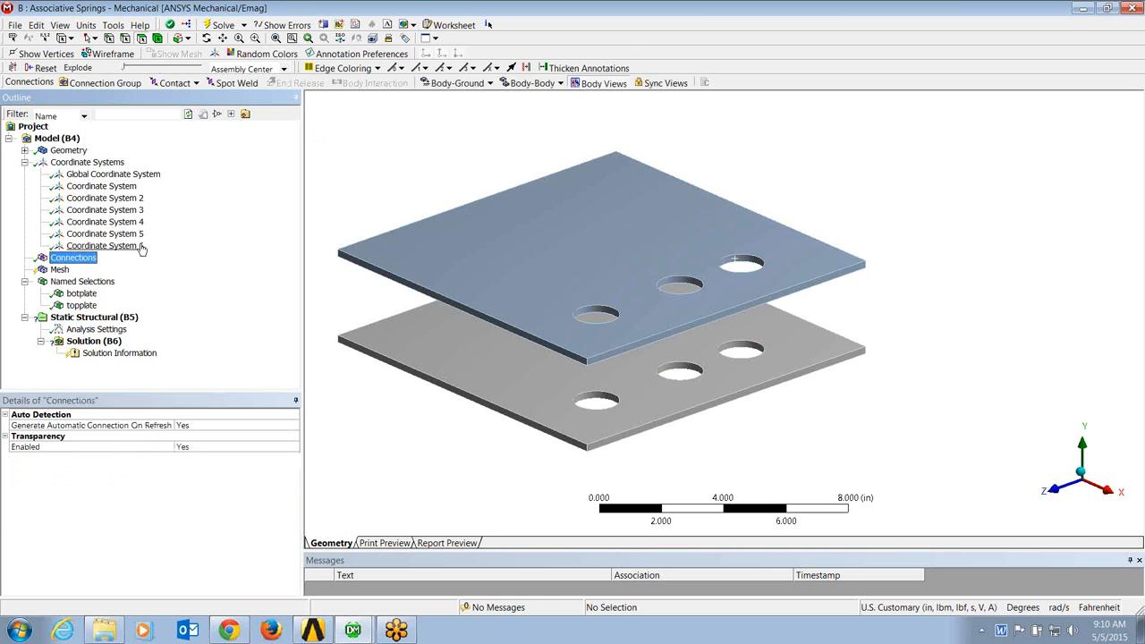
click(531, 83)
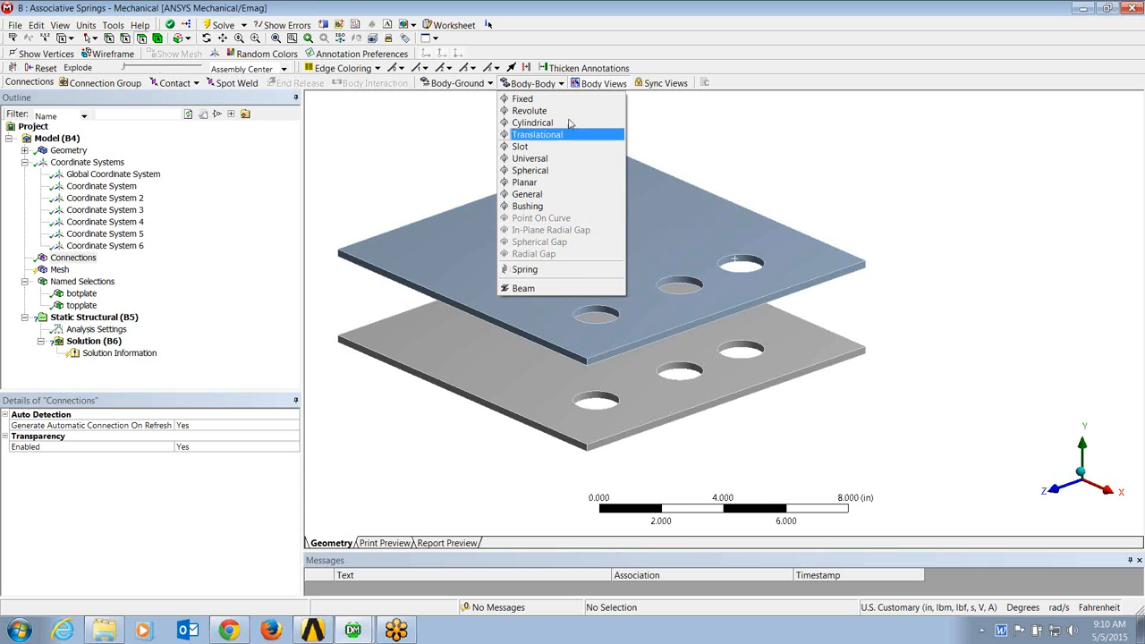
click(526, 271)
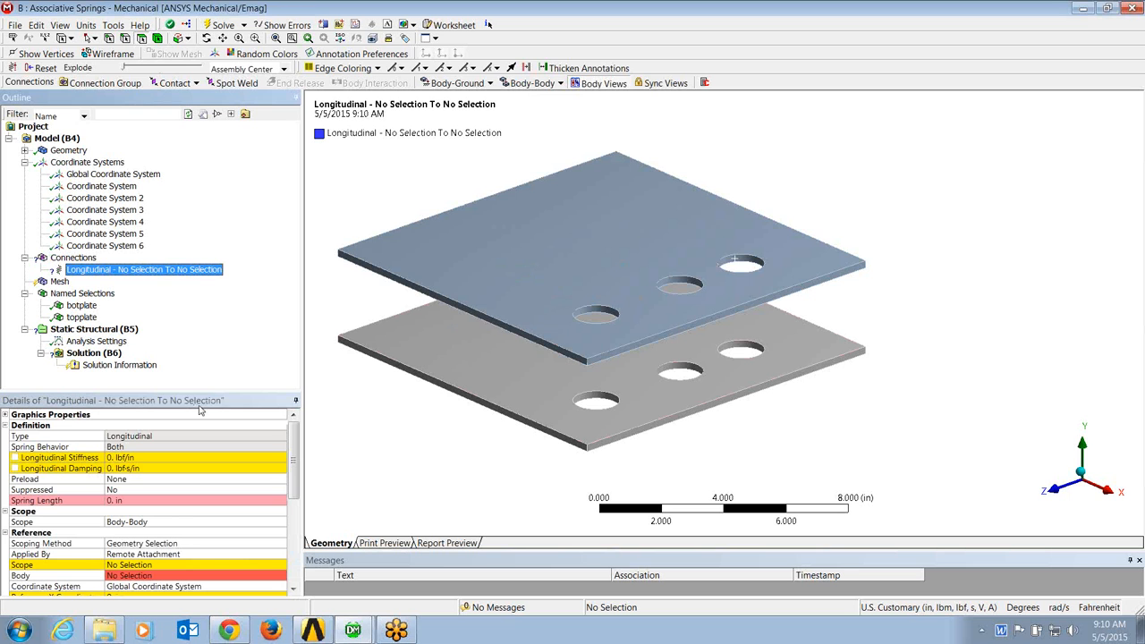
drag(210, 395, 206, 293)
drag(208, 182, 207, 188)
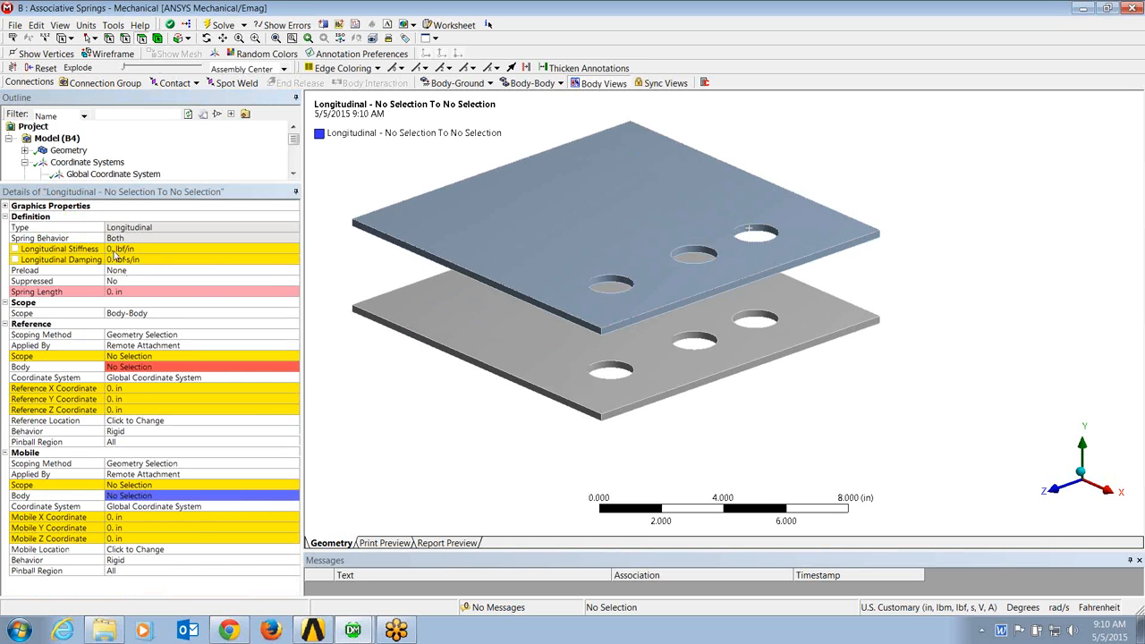
click(115, 249)
text(10)
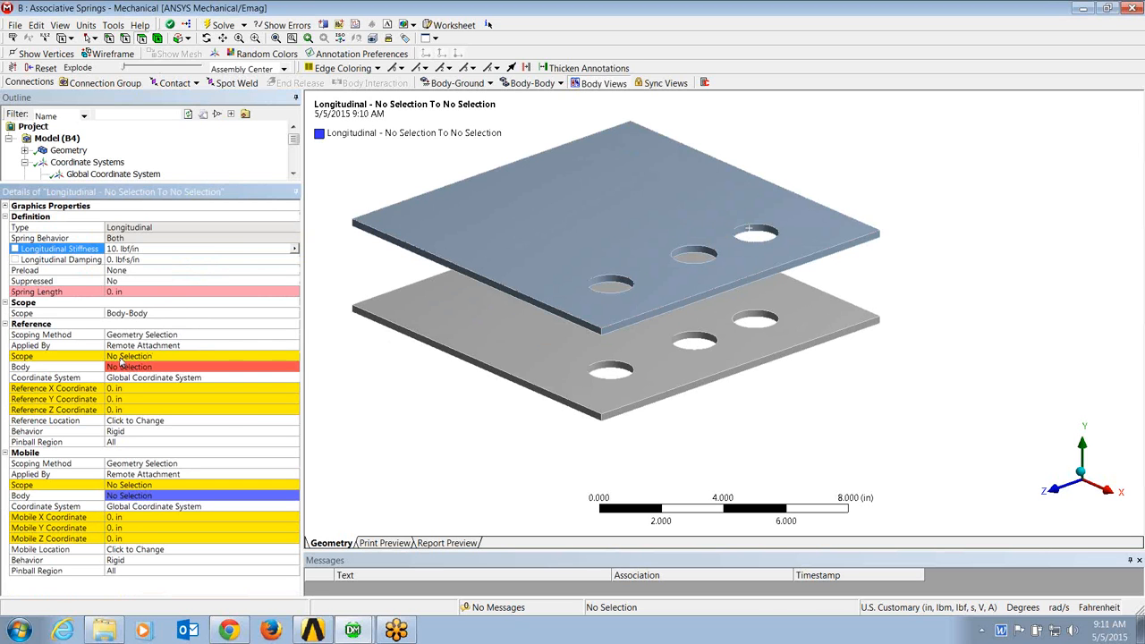
Step: Scope the spring's reference to the bottom plate's hole nearest the front corner and its mobile side to the top plate's hole above
click(122, 357)
click(610, 370)
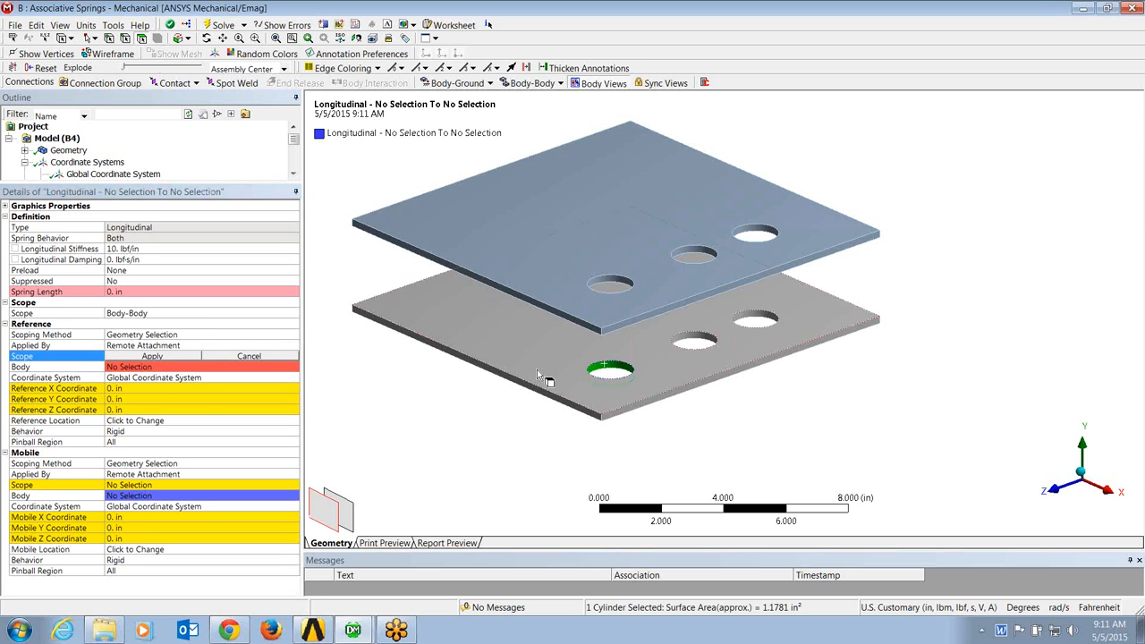
click(143, 357)
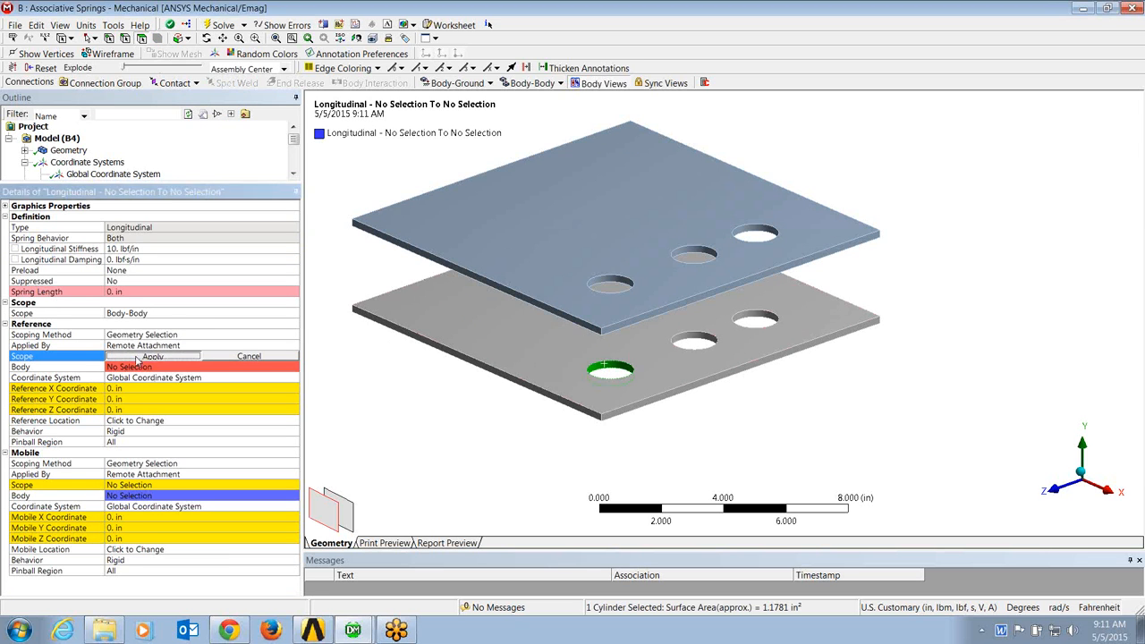
click(125, 485)
click(611, 283)
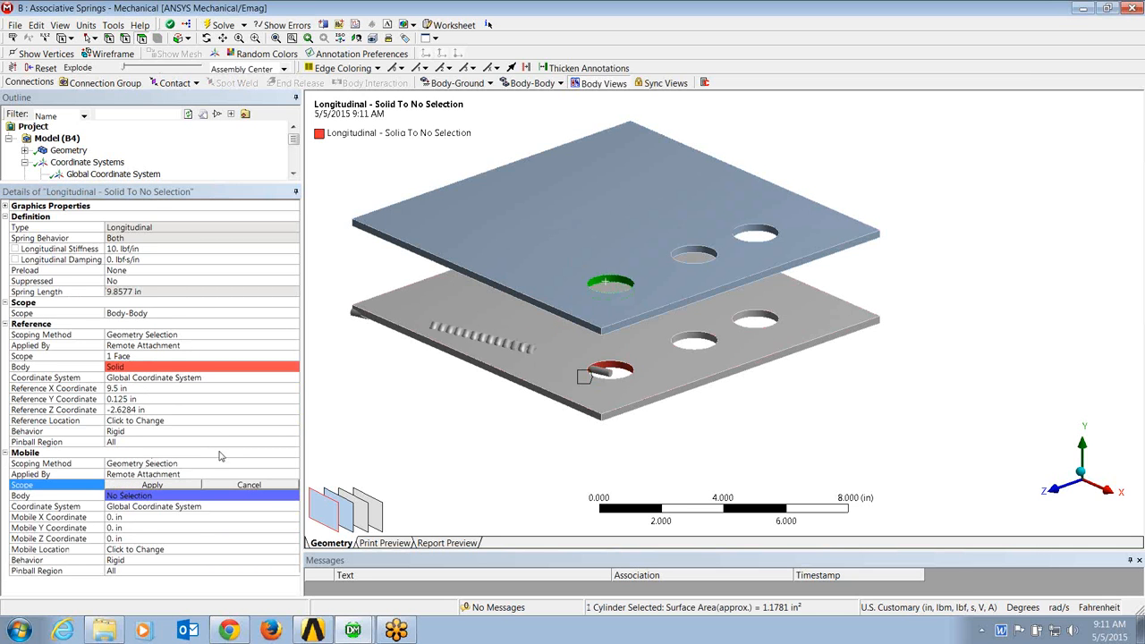
click(154, 485)
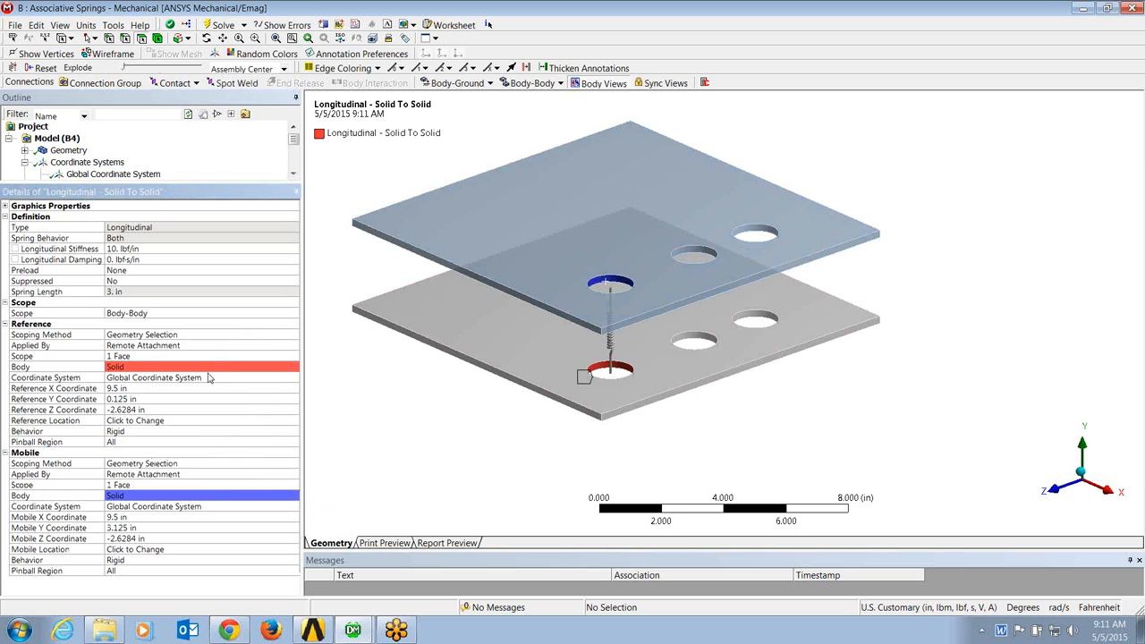
Step: Set the spring's reference coordinate system to Coordinate System, with reference X, Y and Z coordinates of 0 in
click(208, 378)
click(293, 377)
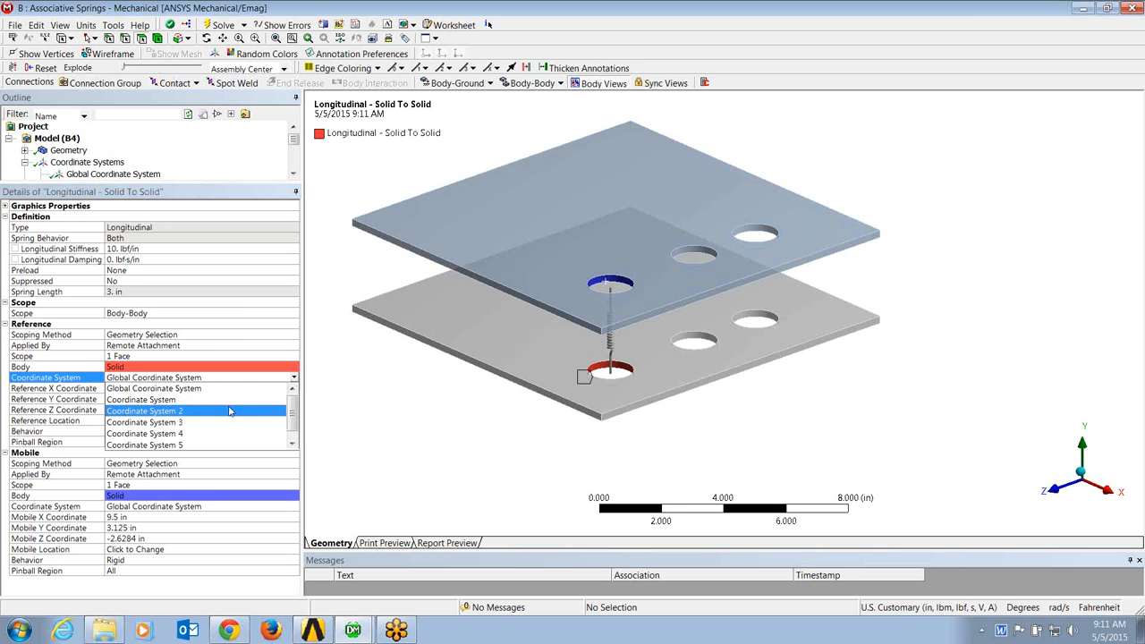
click(178, 400)
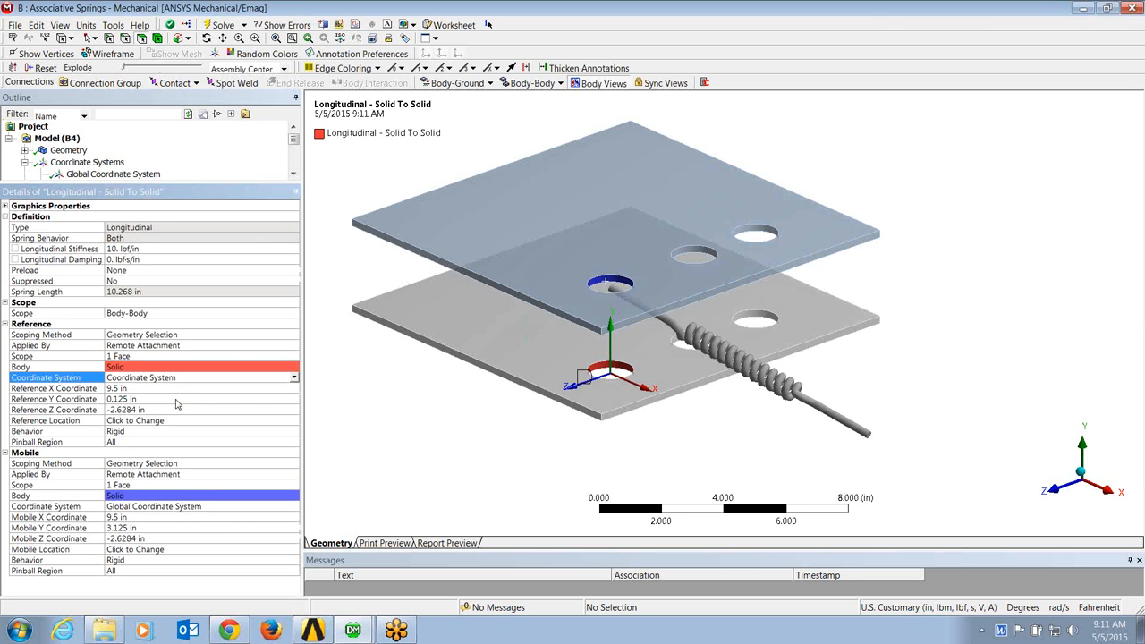
click(132, 390)
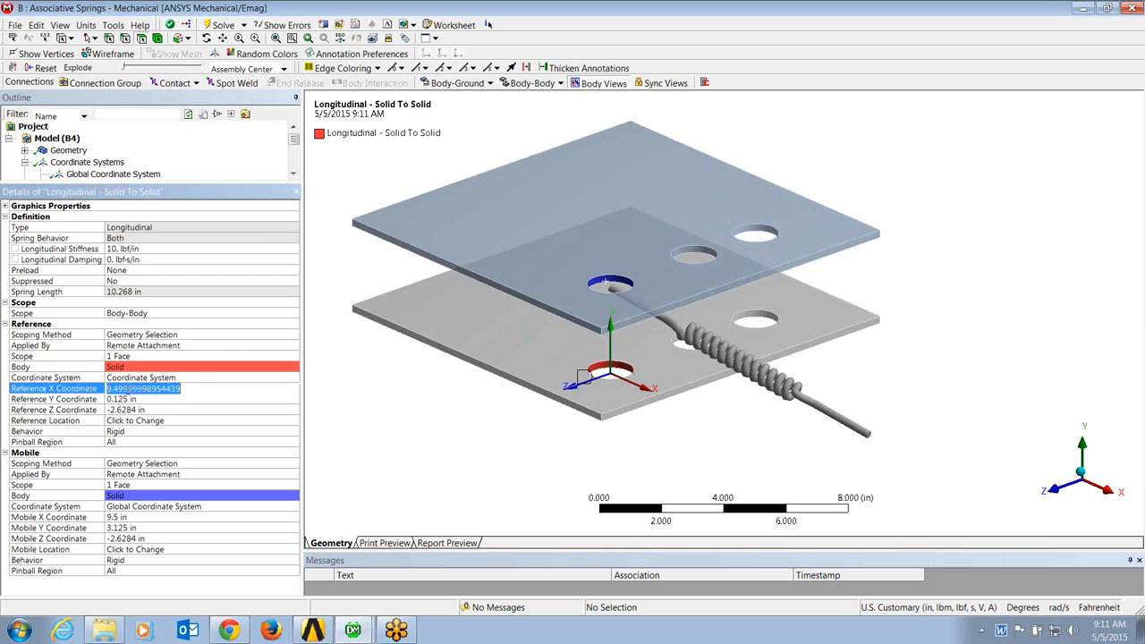
text(0)
click(128, 400)
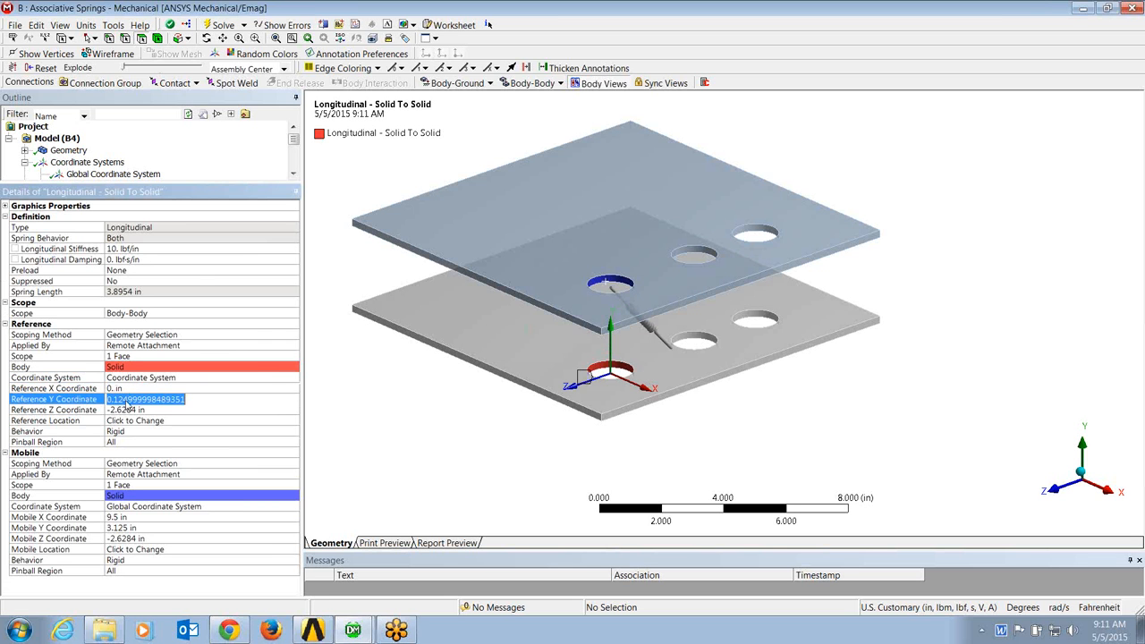
text(0)
click(128, 410)
text(0)
key(Return)
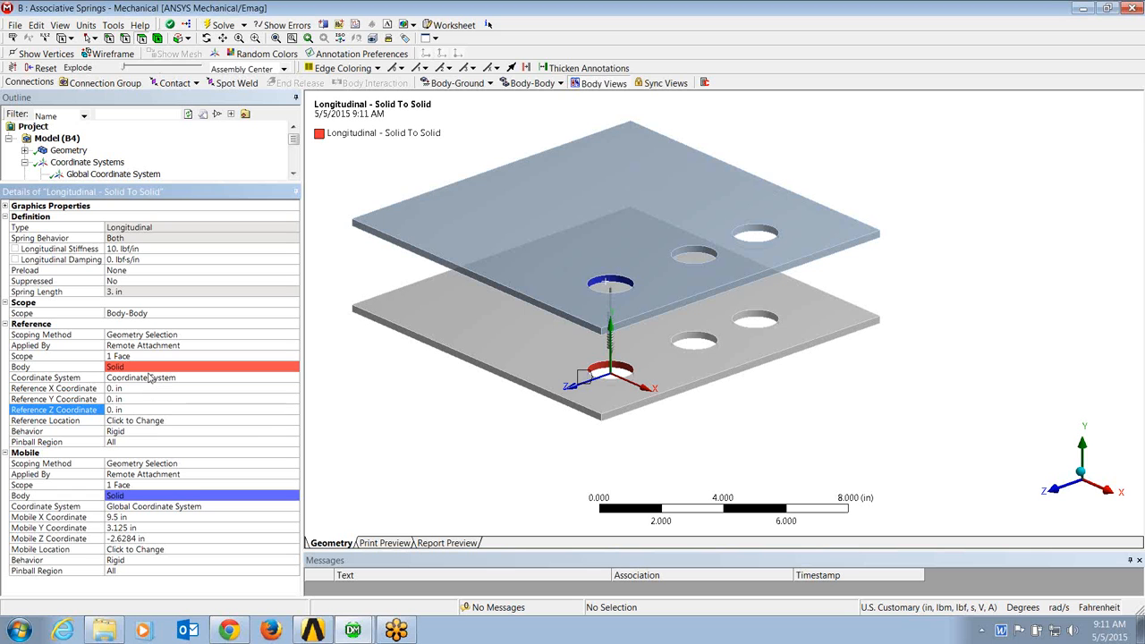
Step: Set the spring's mobile coordinate system to Coordinate System 4, with mobile X, Y and Z coordinates of 0 in
click(195, 508)
click(294, 507)
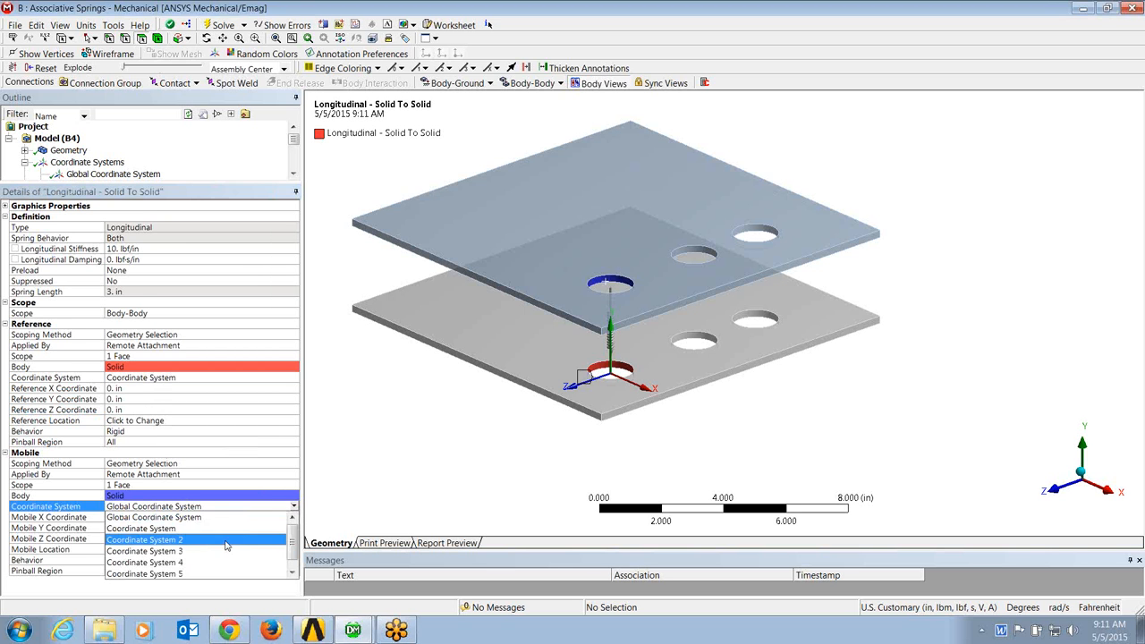
click(182, 563)
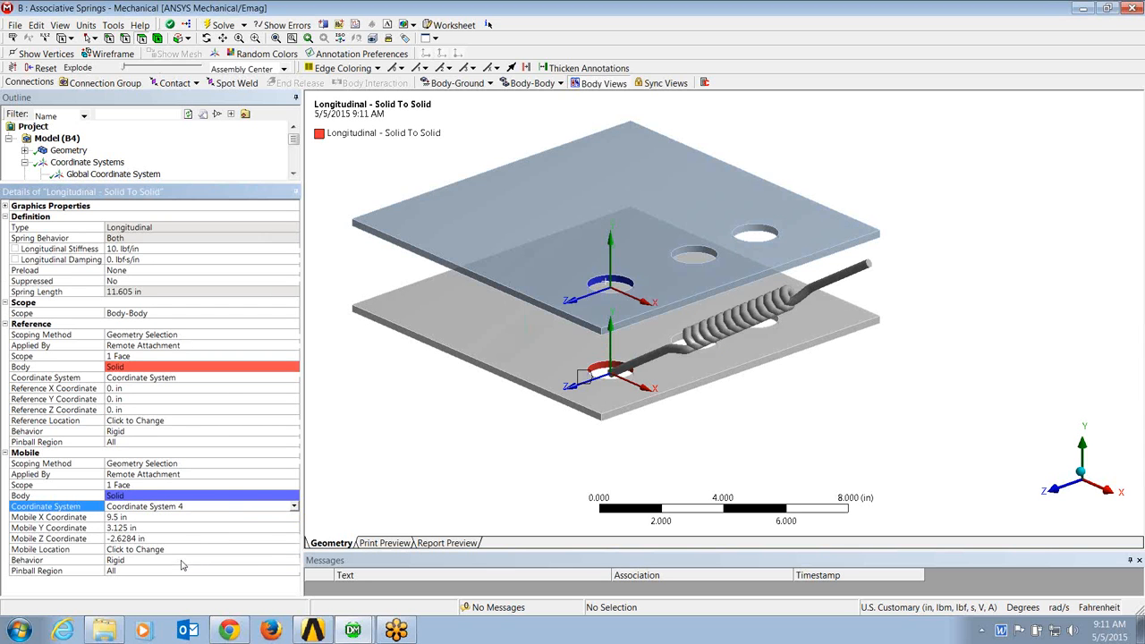
click(130, 518)
text(0)
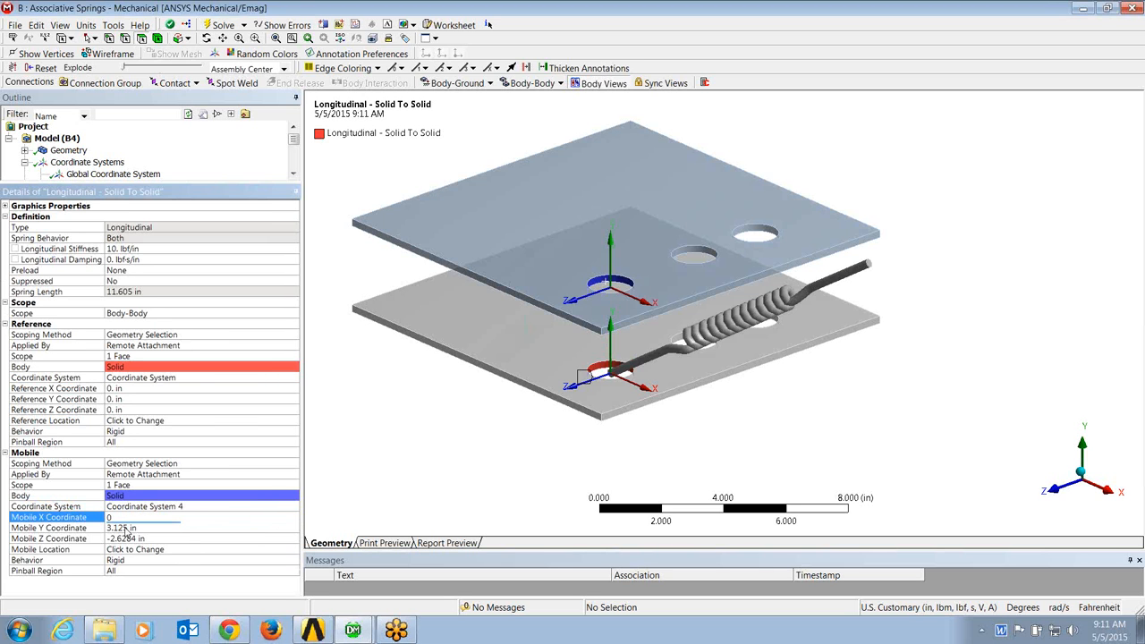
click(125, 528)
text(0)
click(128, 539)
text(0)
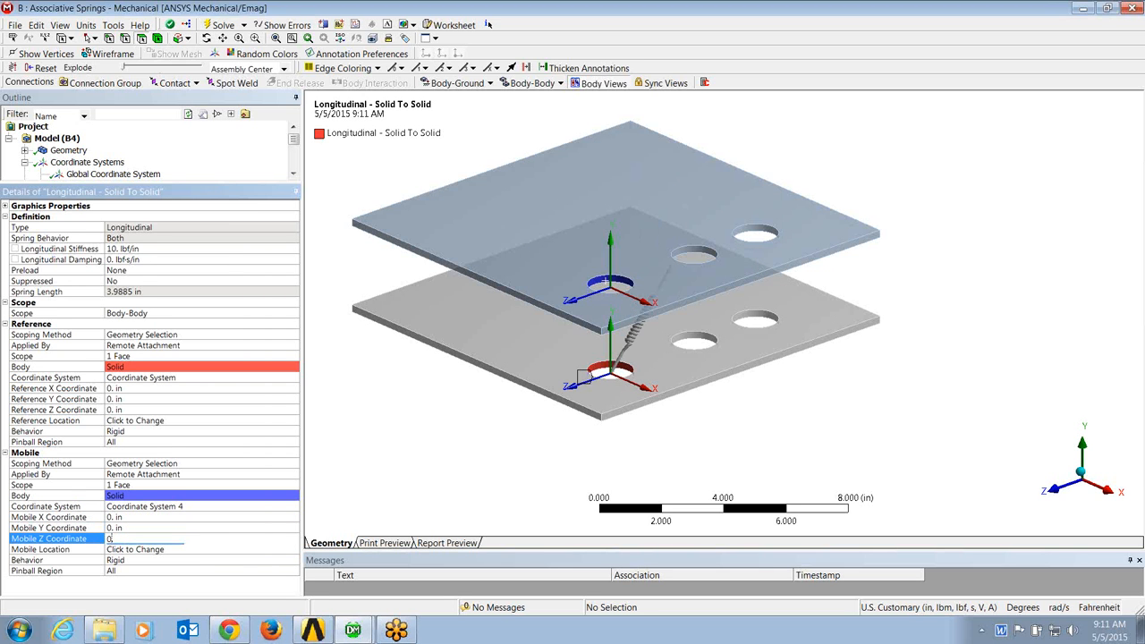
key(Return)
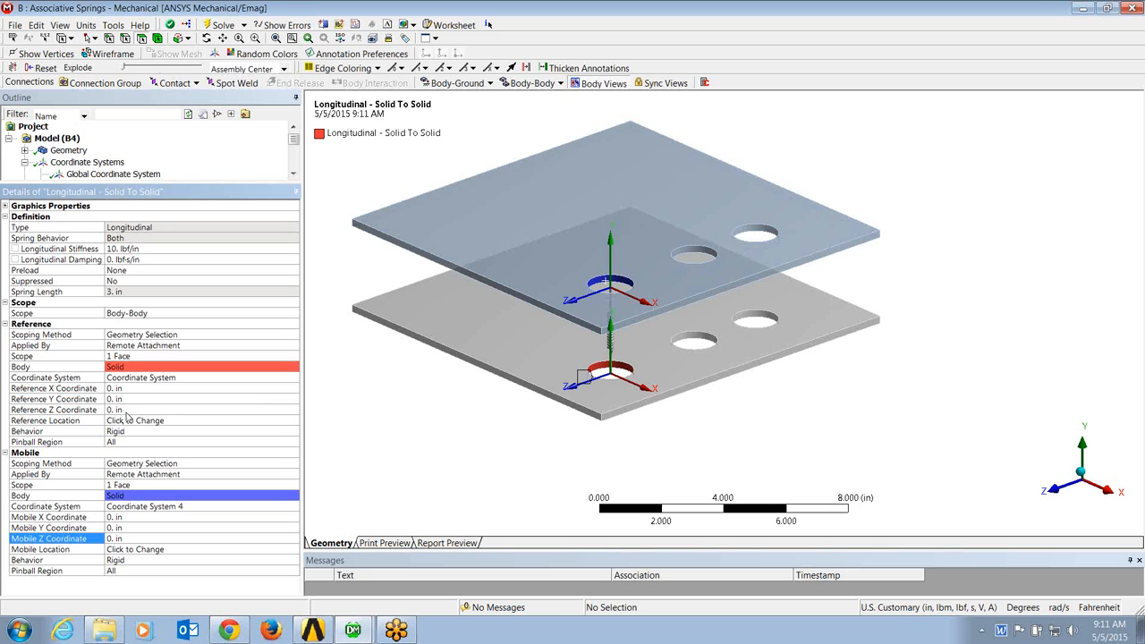
Step: Open the Object Generator with the Longitudinal - Solid To Solid spring selected as the template
click(294, 175)
click(294, 175)
click(294, 174)
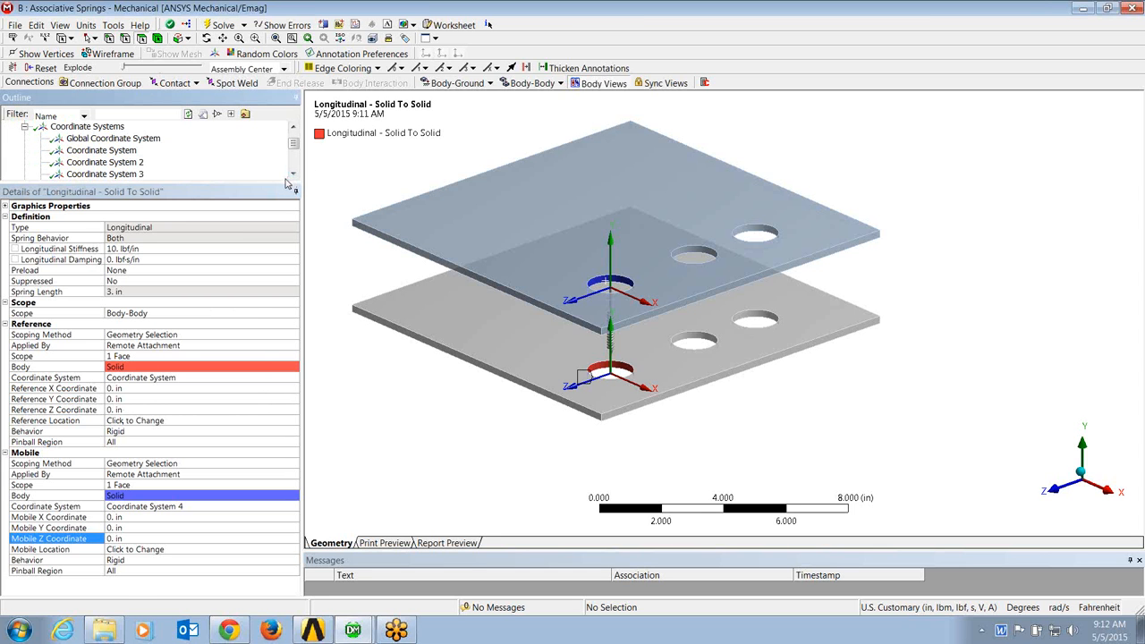
click(293, 174)
click(293, 175)
click(294, 175)
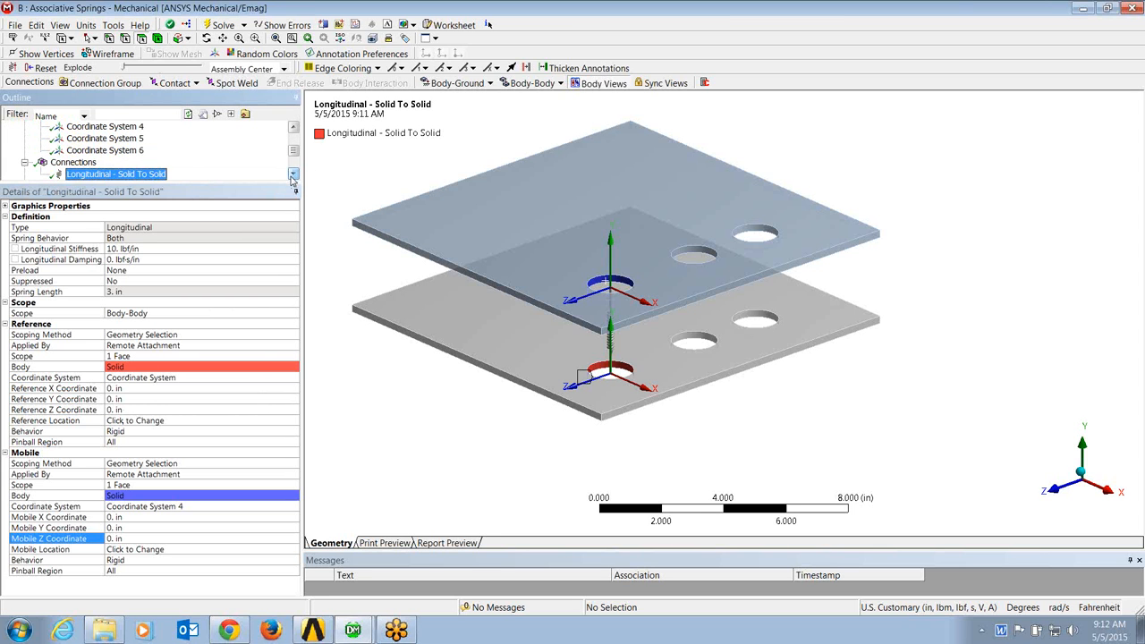
click(292, 177)
right_click(149, 163)
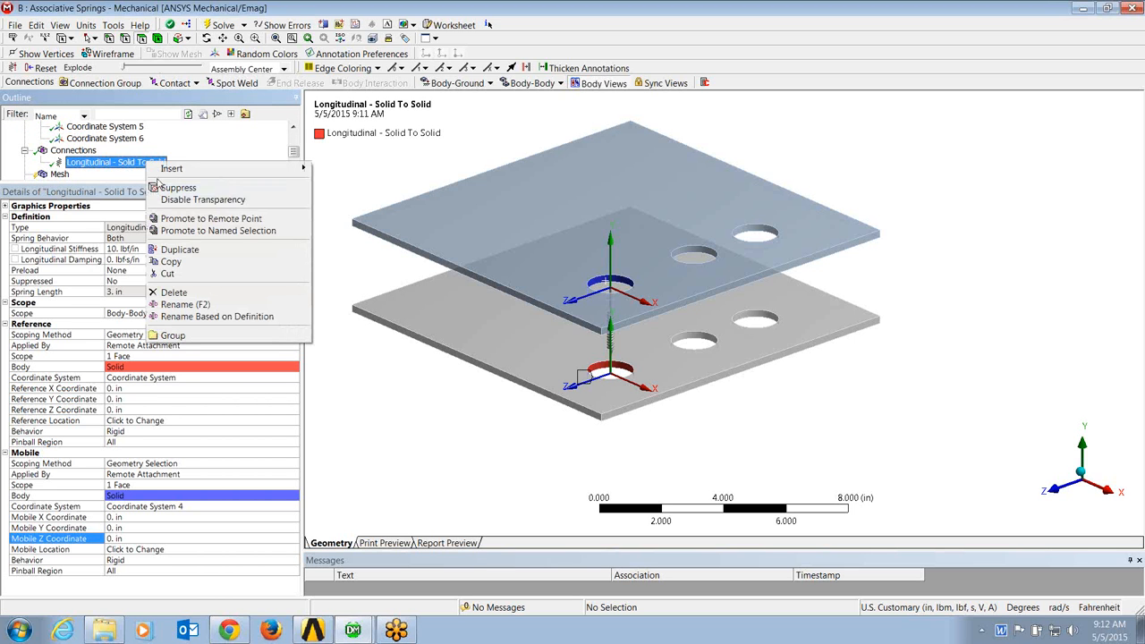
click(344, 164)
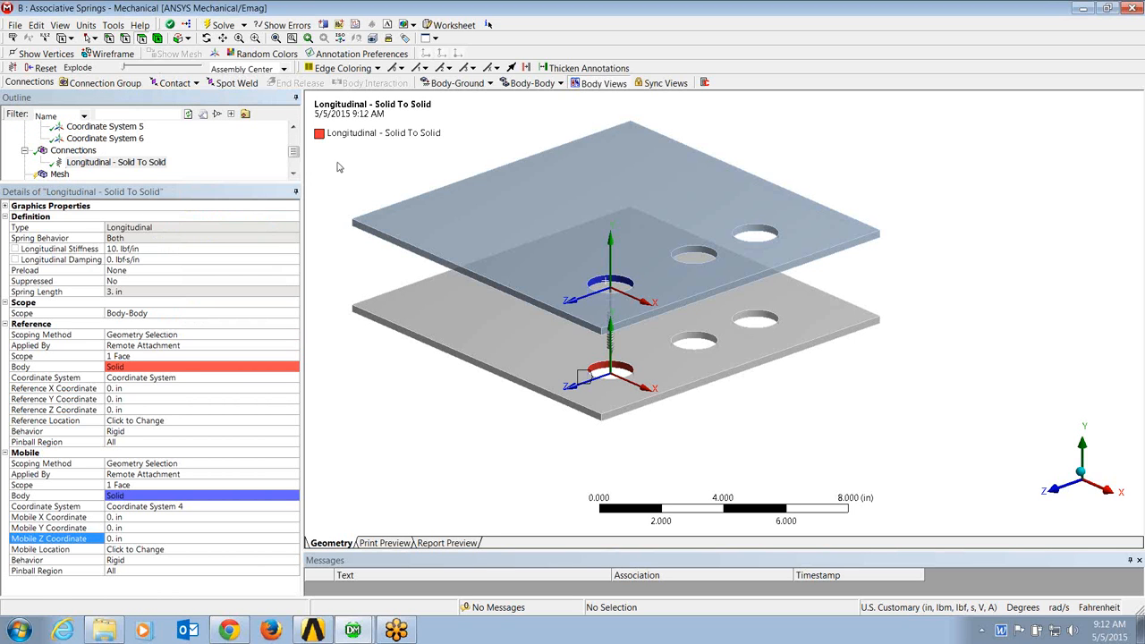
click(118, 163)
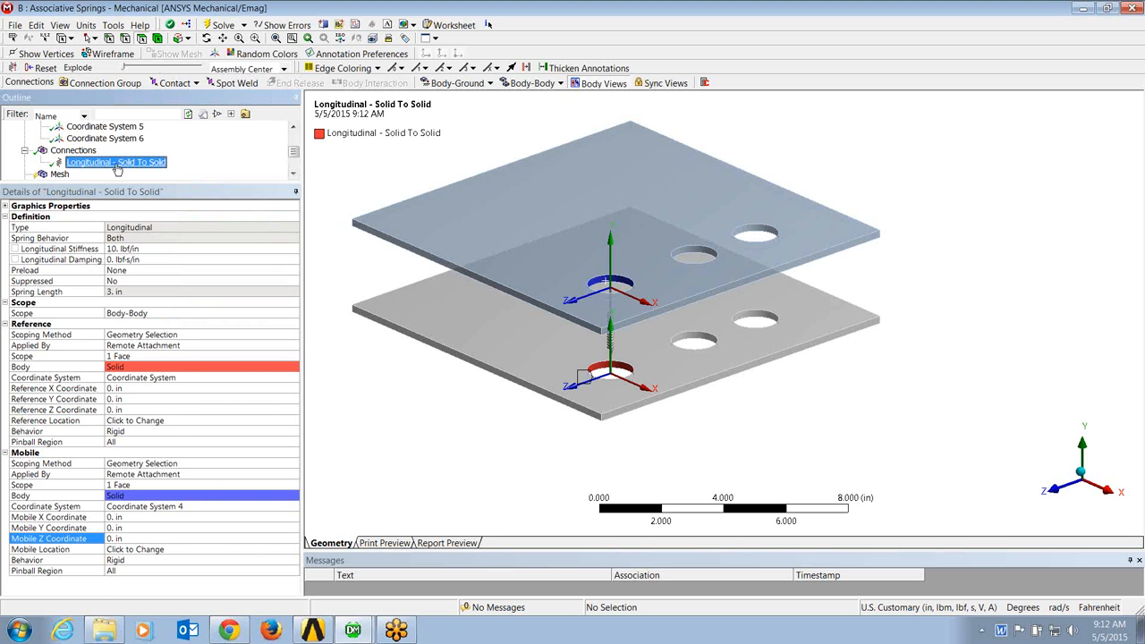
click(1079, 24)
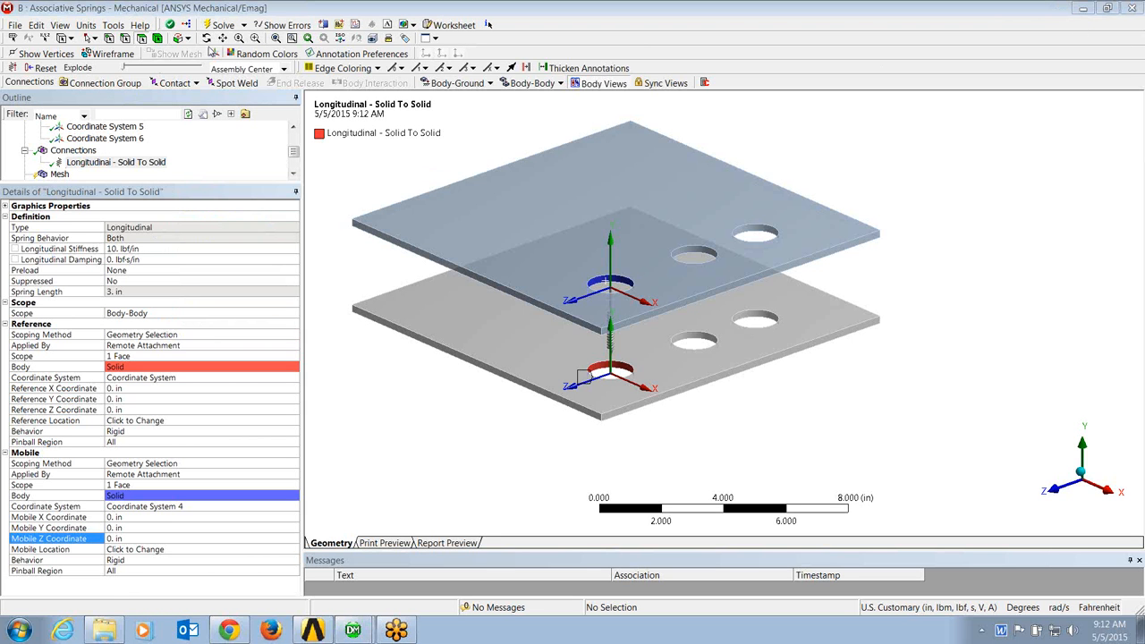
click(116, 164)
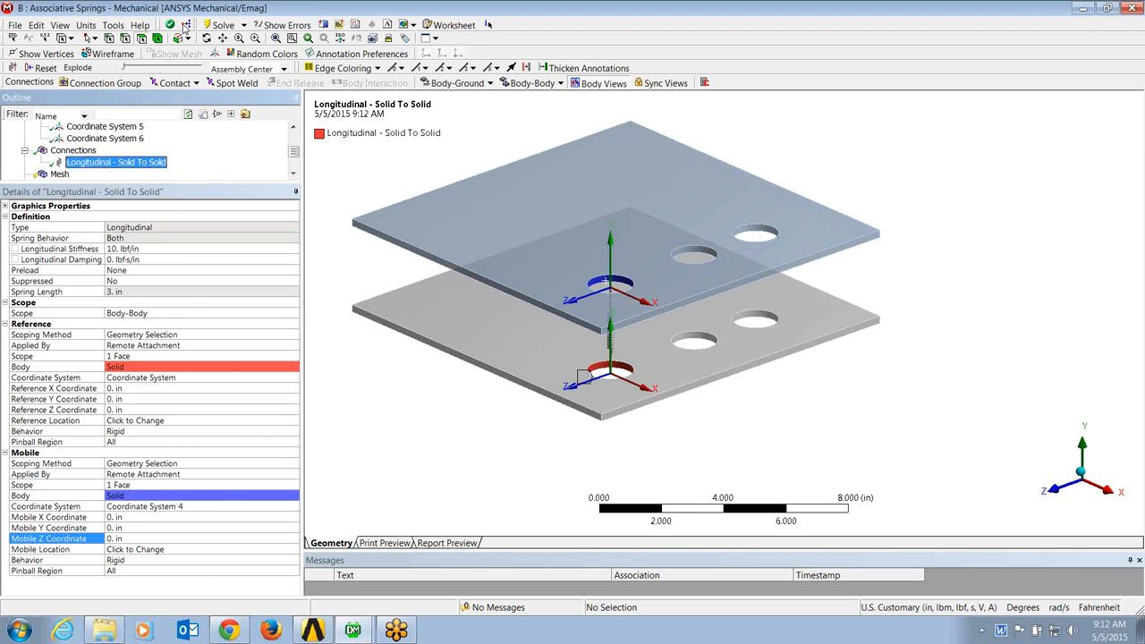
click(186, 24)
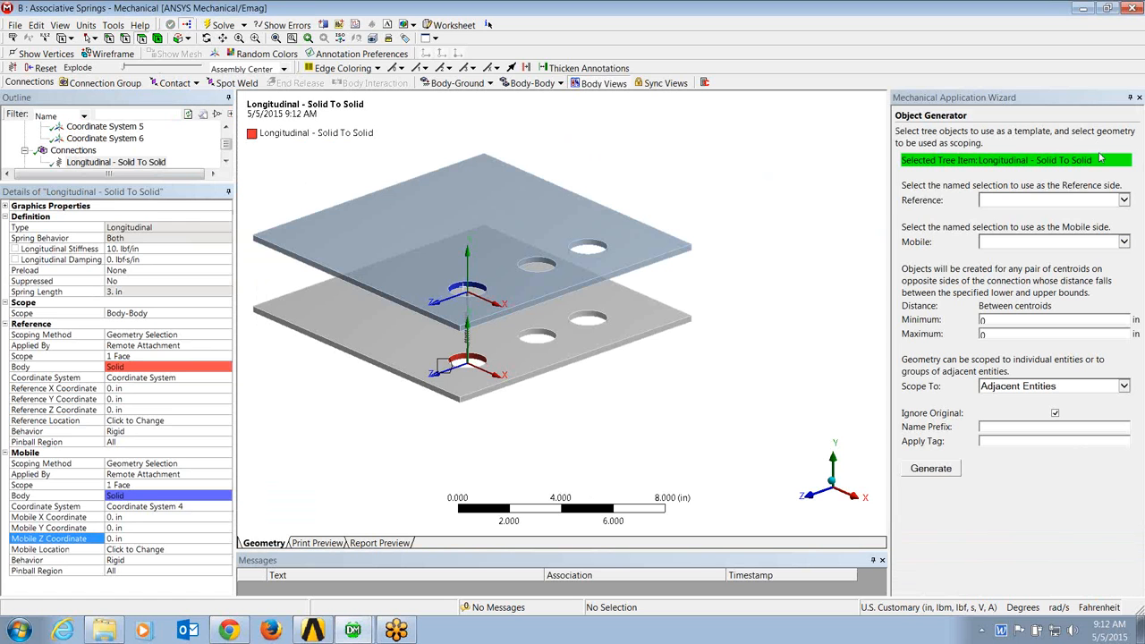
Step: Generate the remaining springs with botplate as reference and topplate as mobile, for centroid distances between 2.95 and 3.05 in
click(1123, 200)
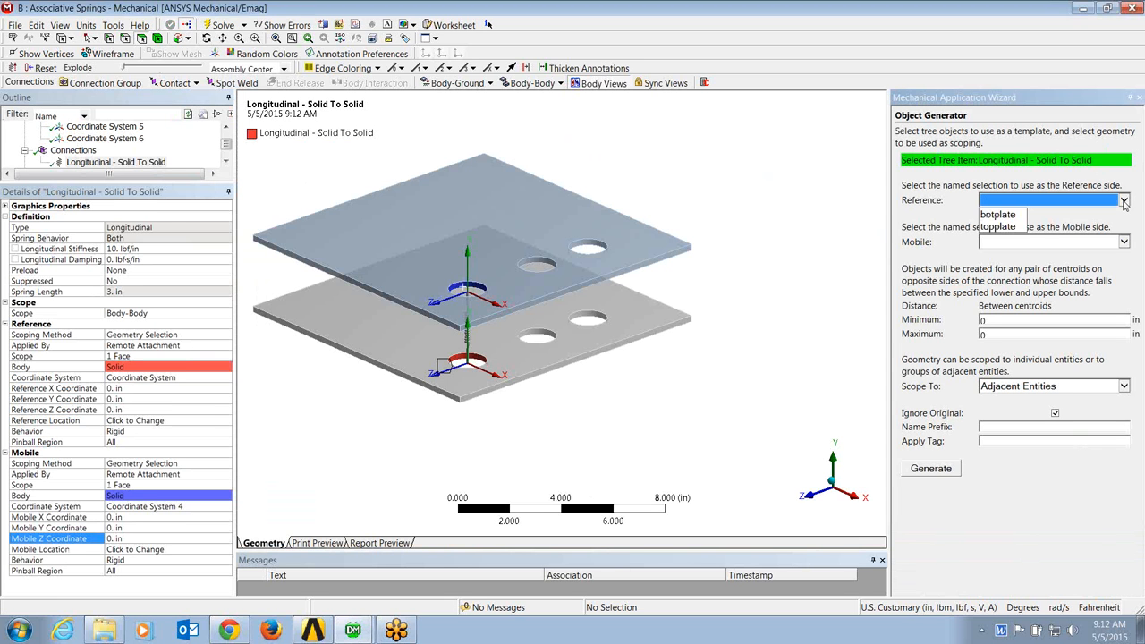
click(1001, 215)
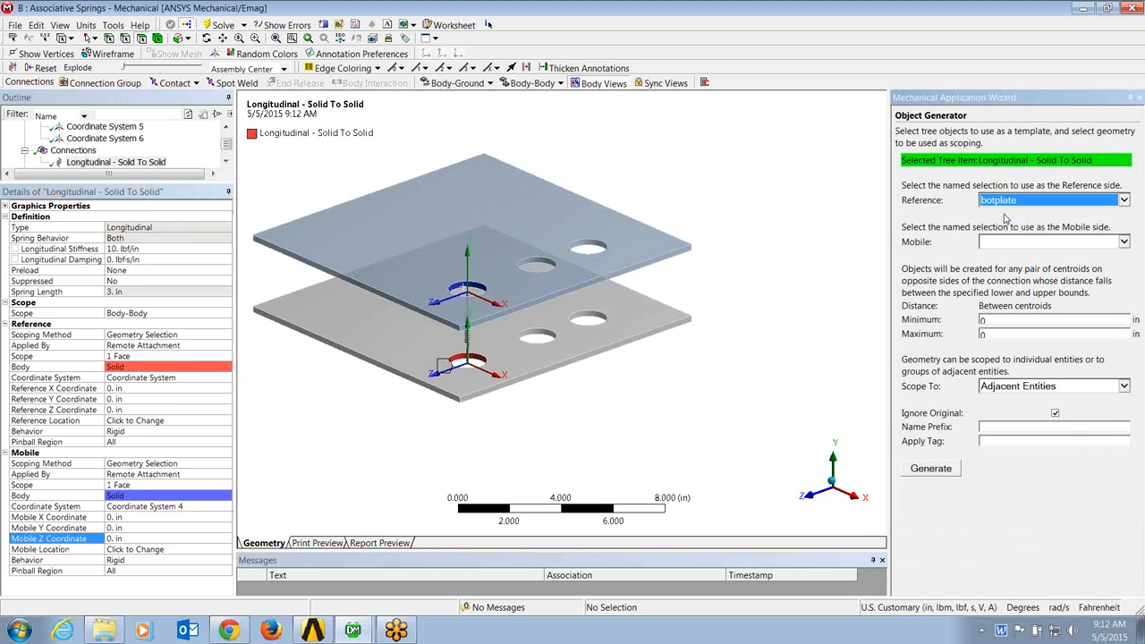
click(1125, 241)
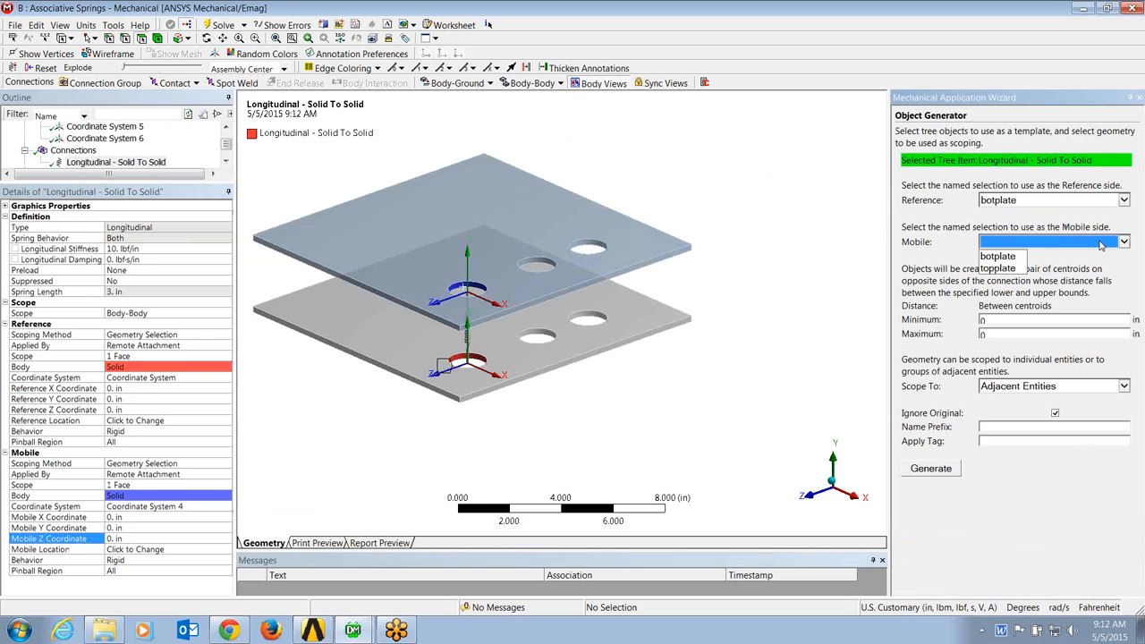
click(1025, 267)
click(988, 320)
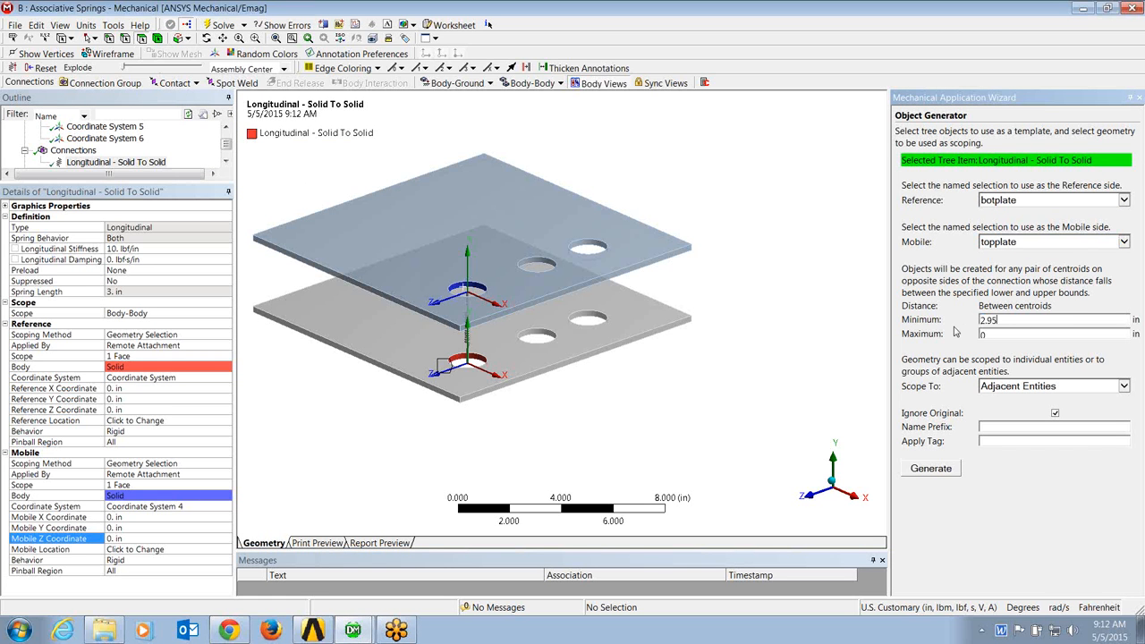
key(Tab)
click(943, 470)
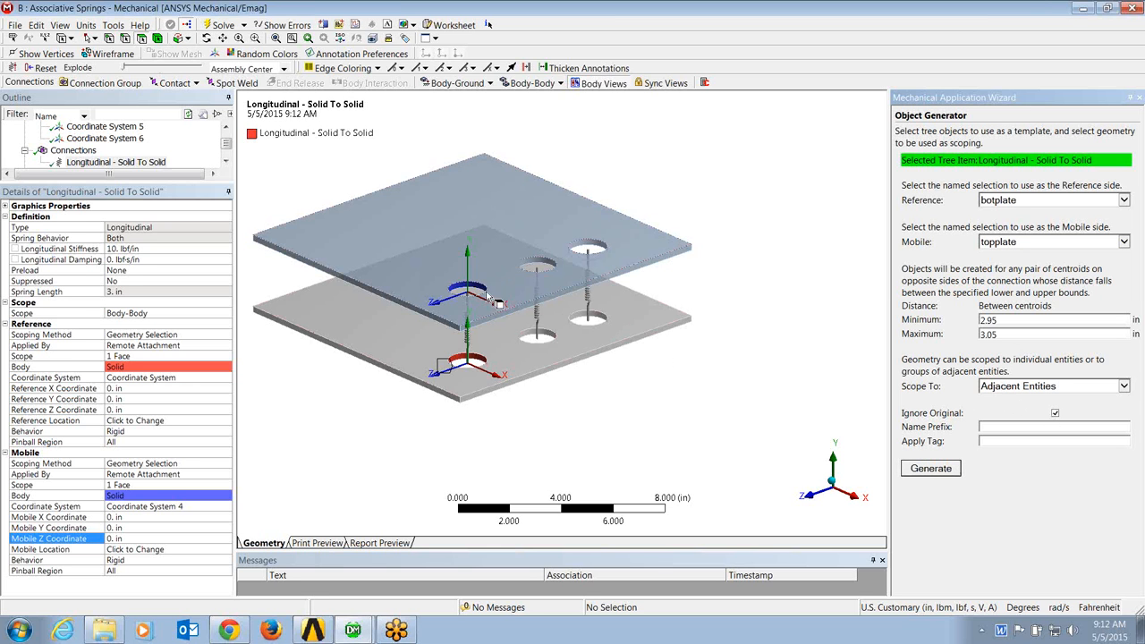
Step: Set the middle-hole spring's reference coordinate system to Coordinate System 2, with reference X, Y and Z coordinates of 0 in
click(226, 161)
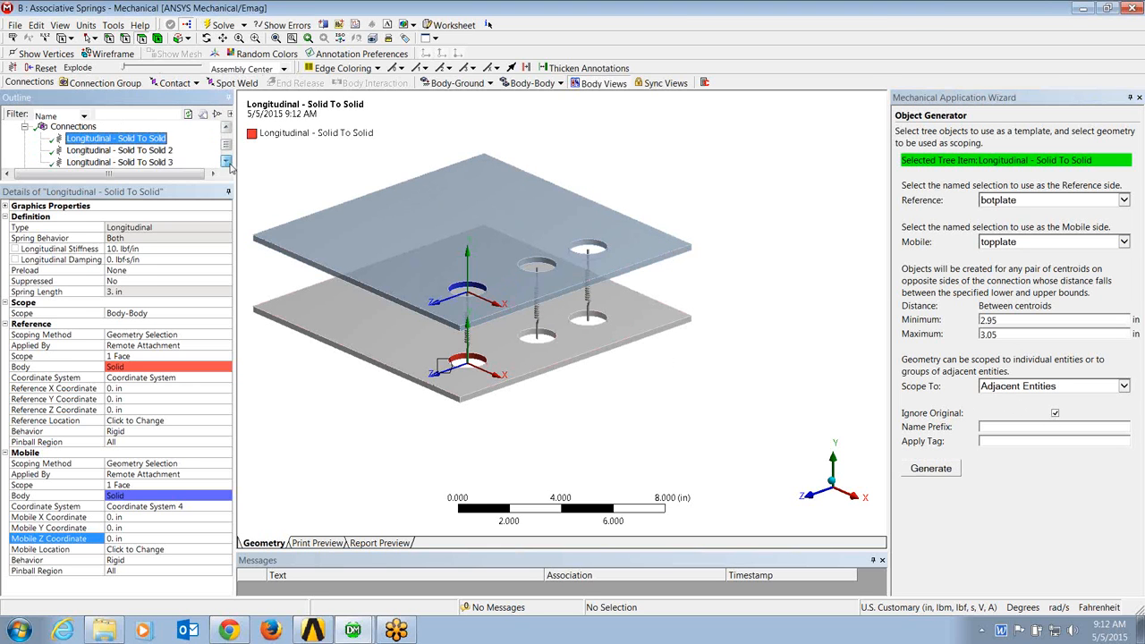
click(154, 150)
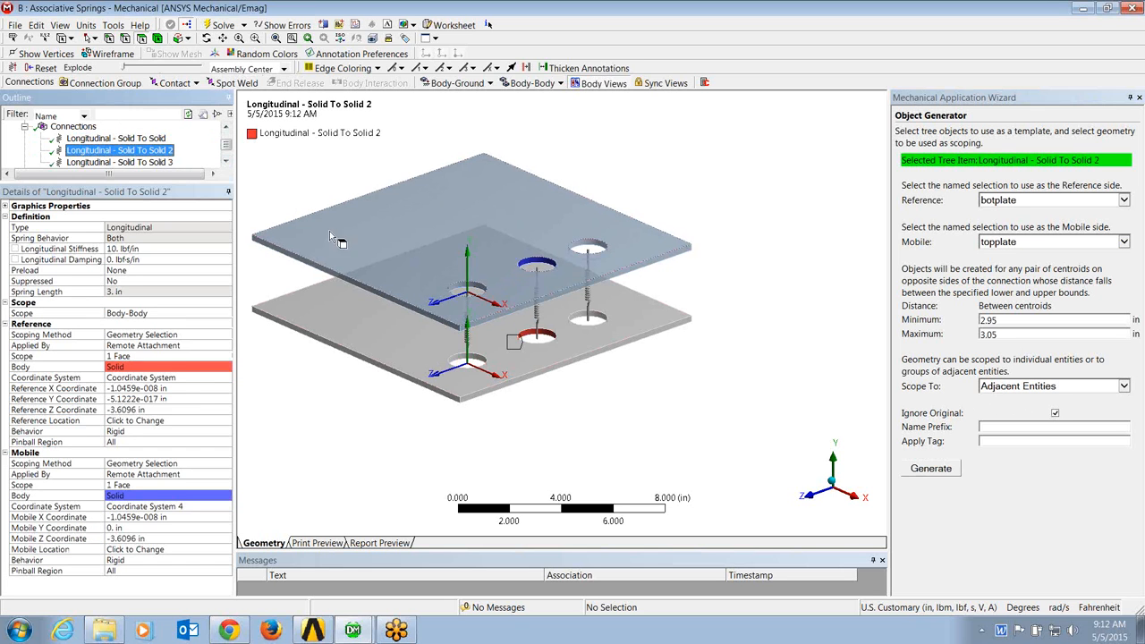
click(185, 381)
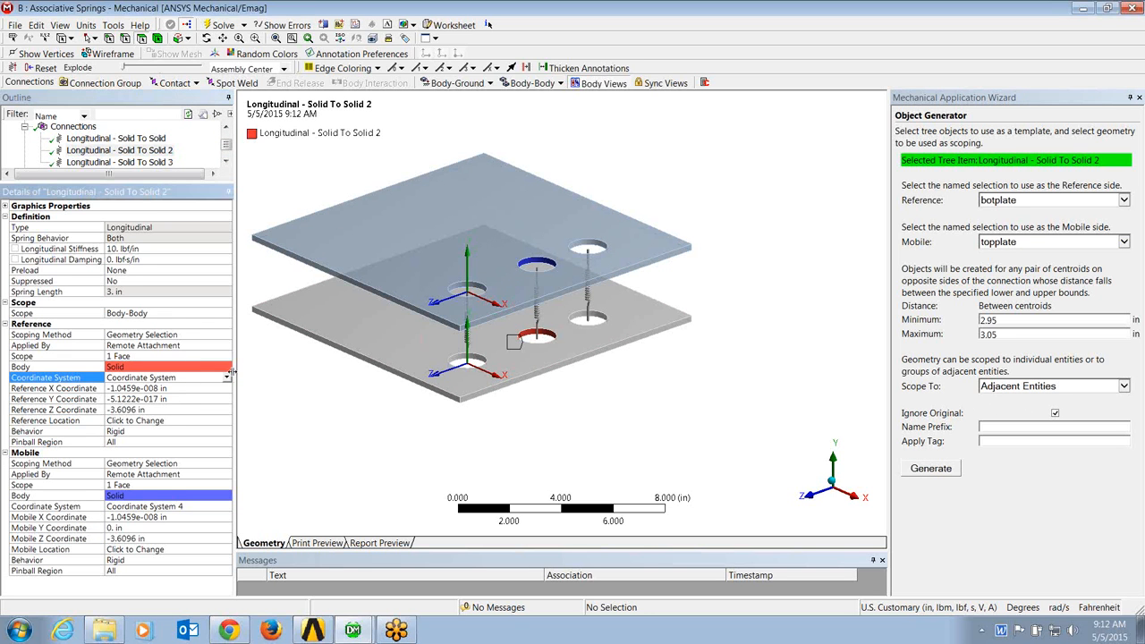
click(227, 382)
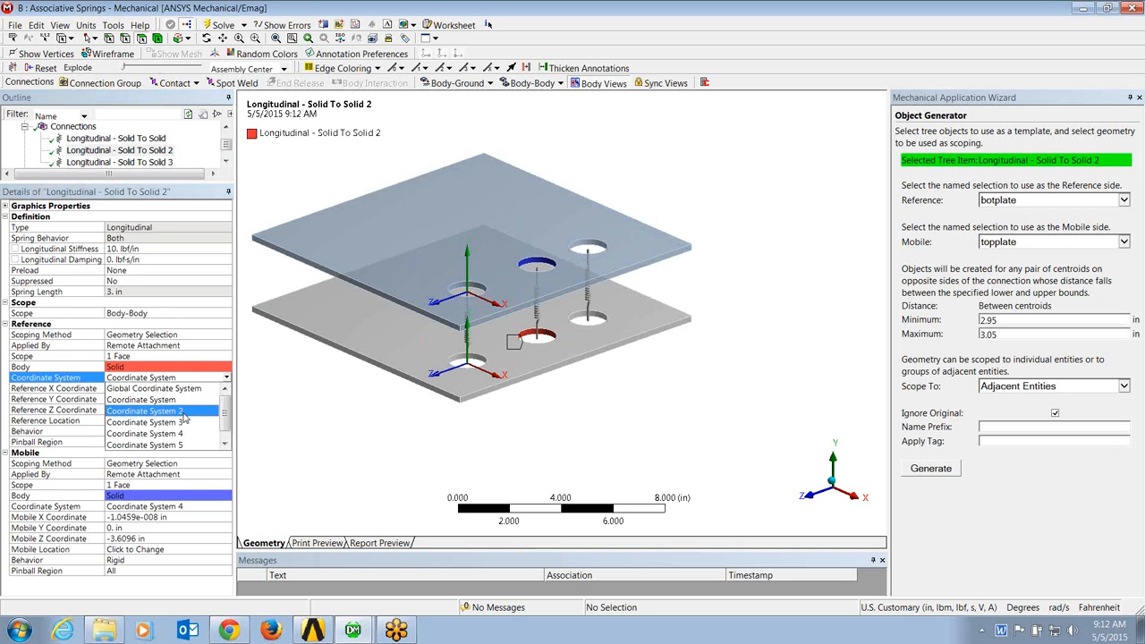
click(165, 416)
click(140, 391)
text(0)
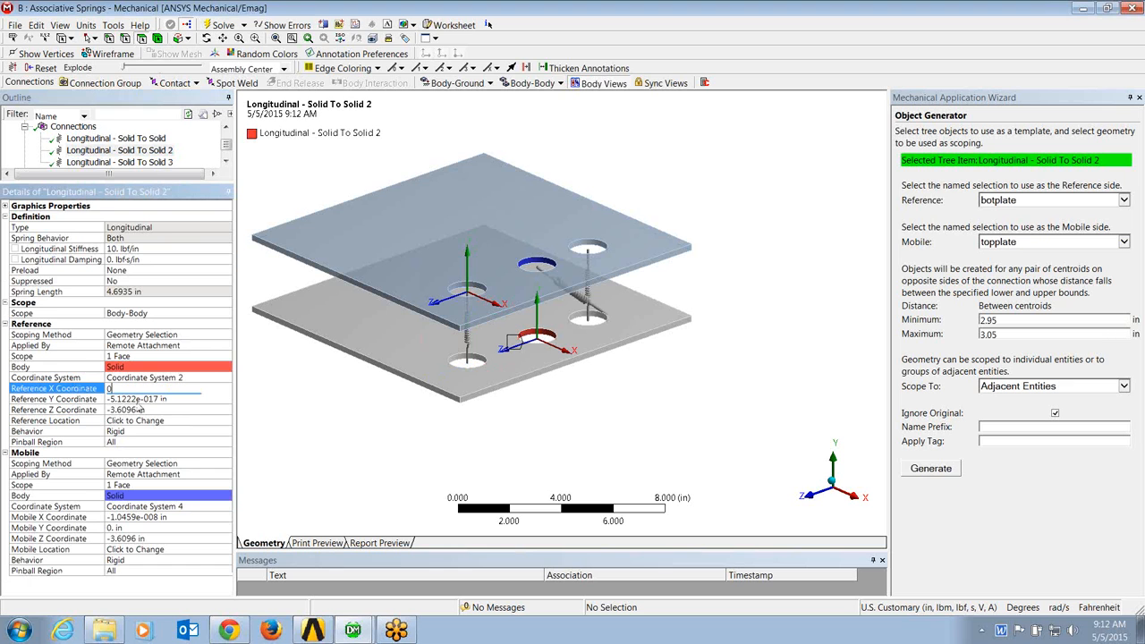
click(136, 402)
text(0)
click(137, 411)
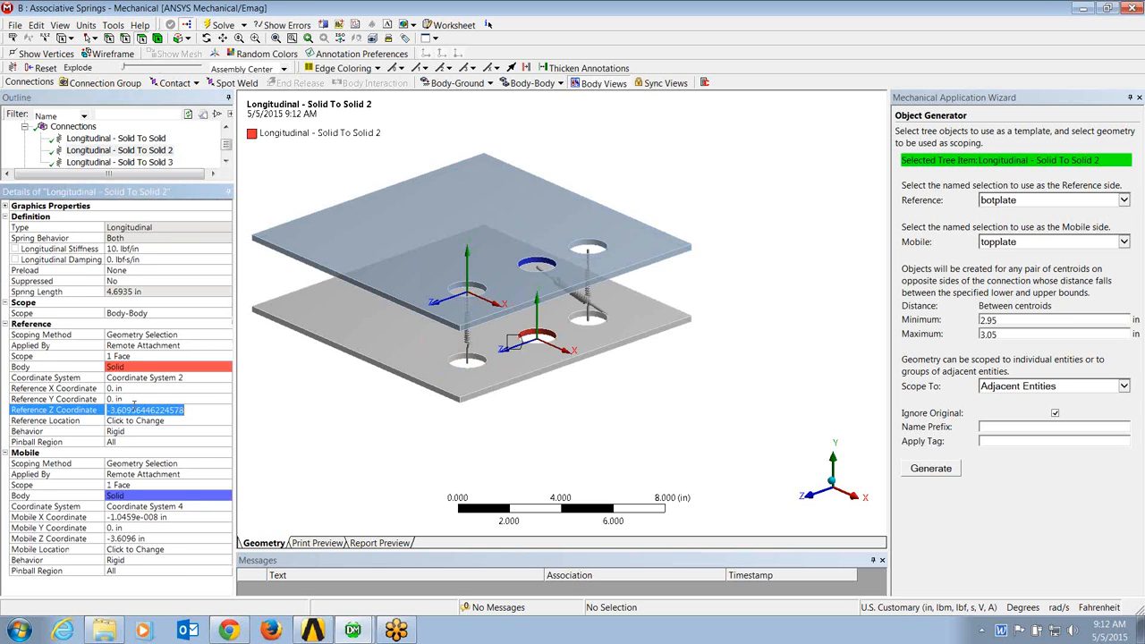
text(0)
Step: Set the middle-hole spring's mobile coordinate system to Coordinate System 5, with mobile X, Y and Z coordinates of 0 in
click(190, 510)
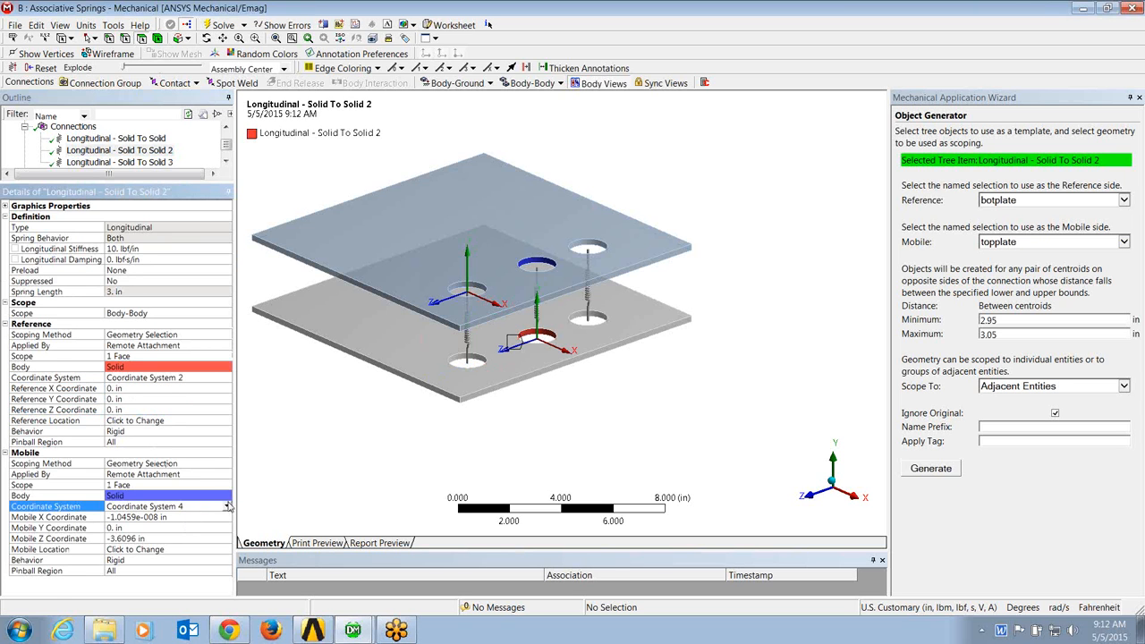
click(226, 506)
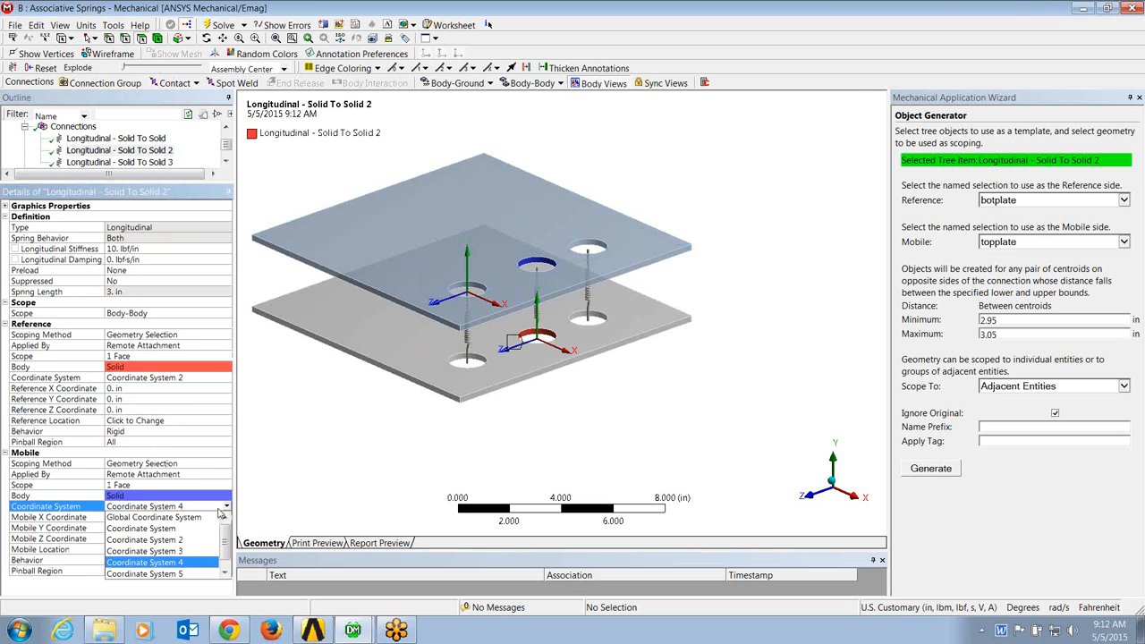
click(177, 574)
click(139, 517)
text(00)
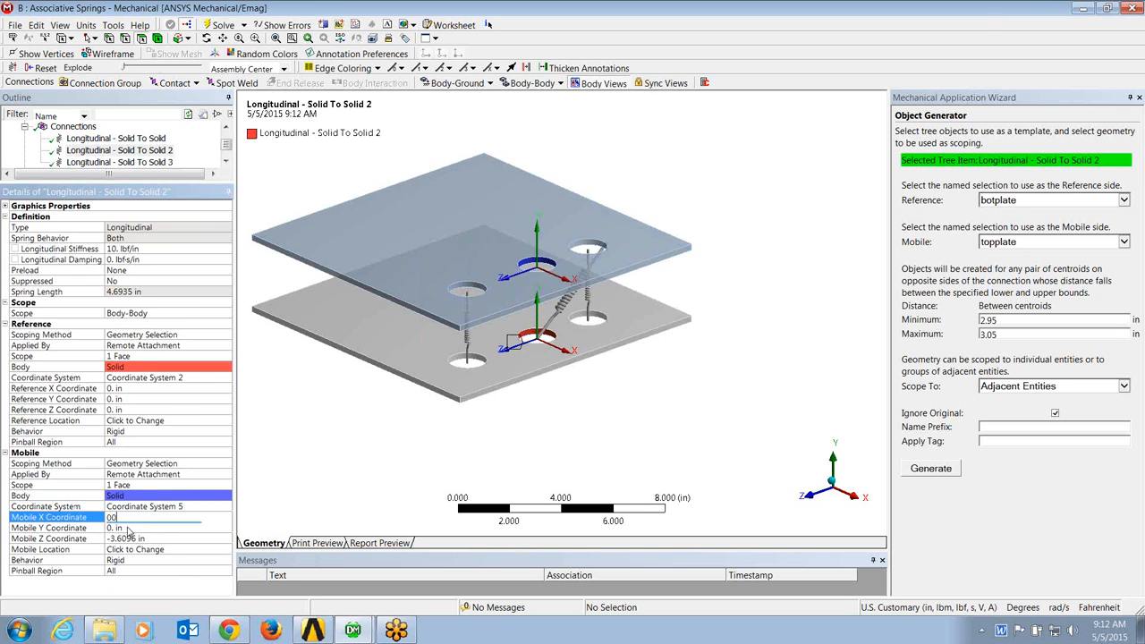
click(127, 528)
text(0)
click(132, 537)
text(0)
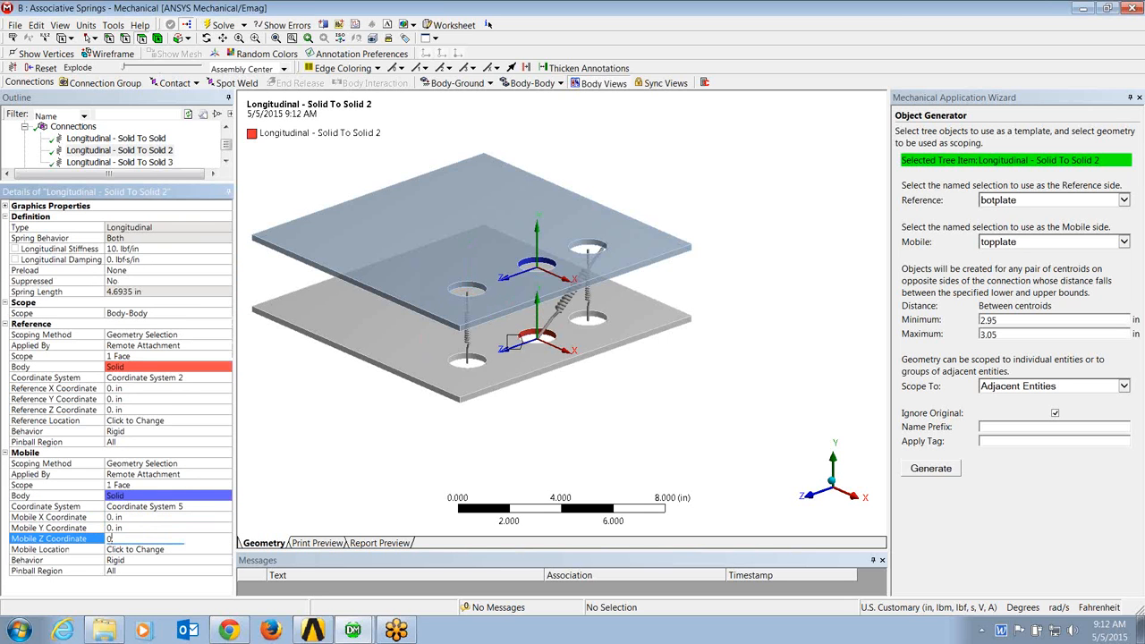
key(Return)
Step: Set the third spring's reference coordinate system to Coordinate System 3, with reference X, Y and Z coordinates of 0 in
click(141, 162)
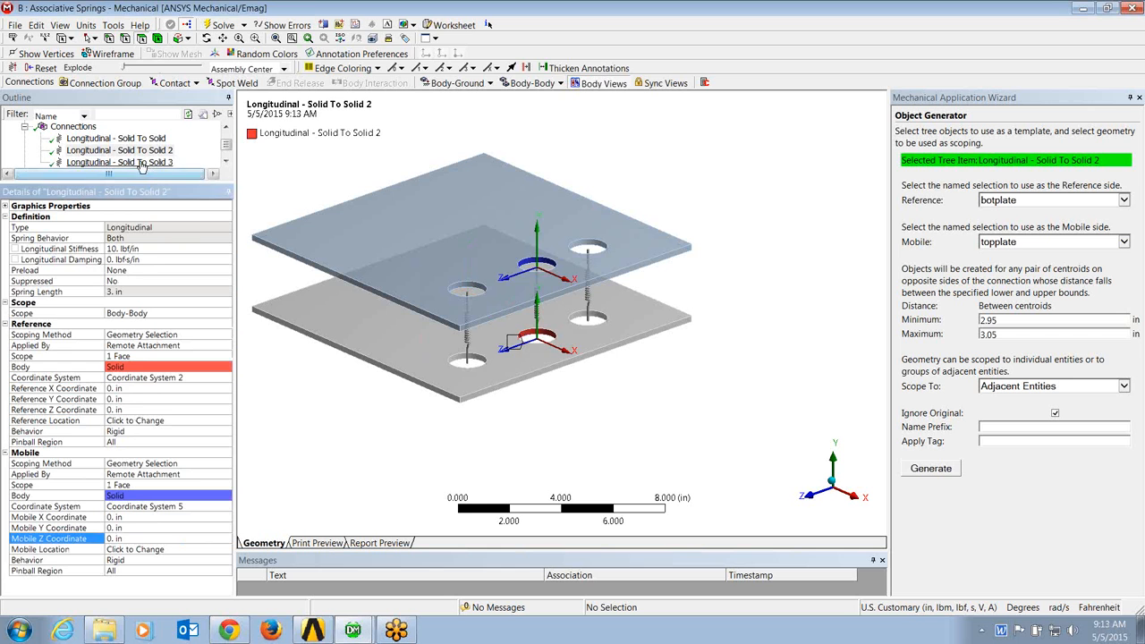
click(148, 380)
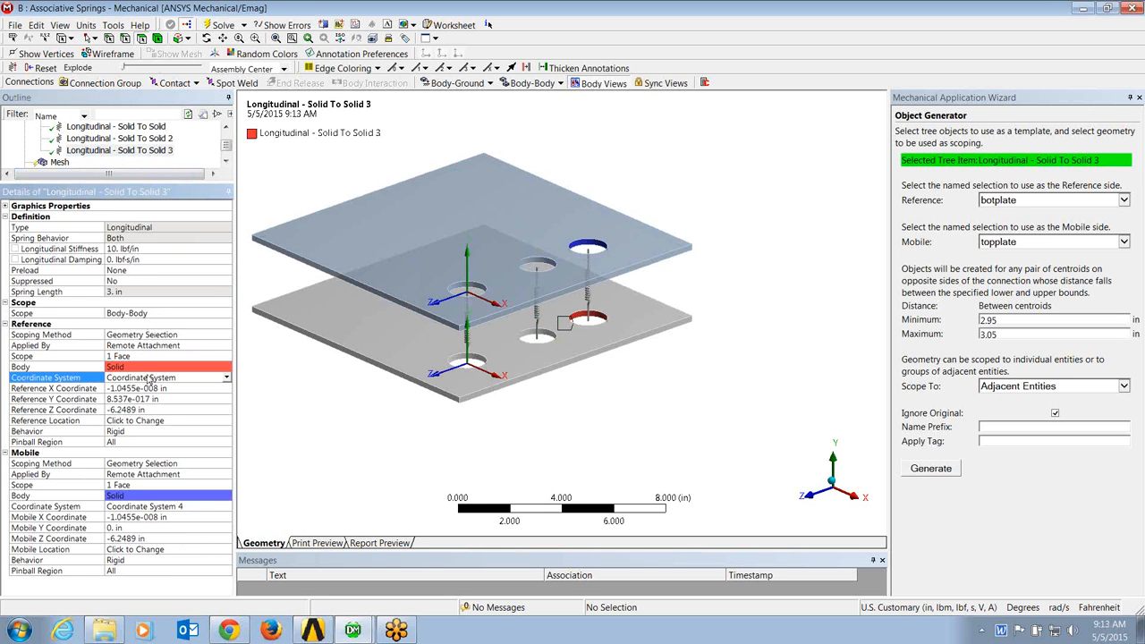
click(227, 379)
click(187, 429)
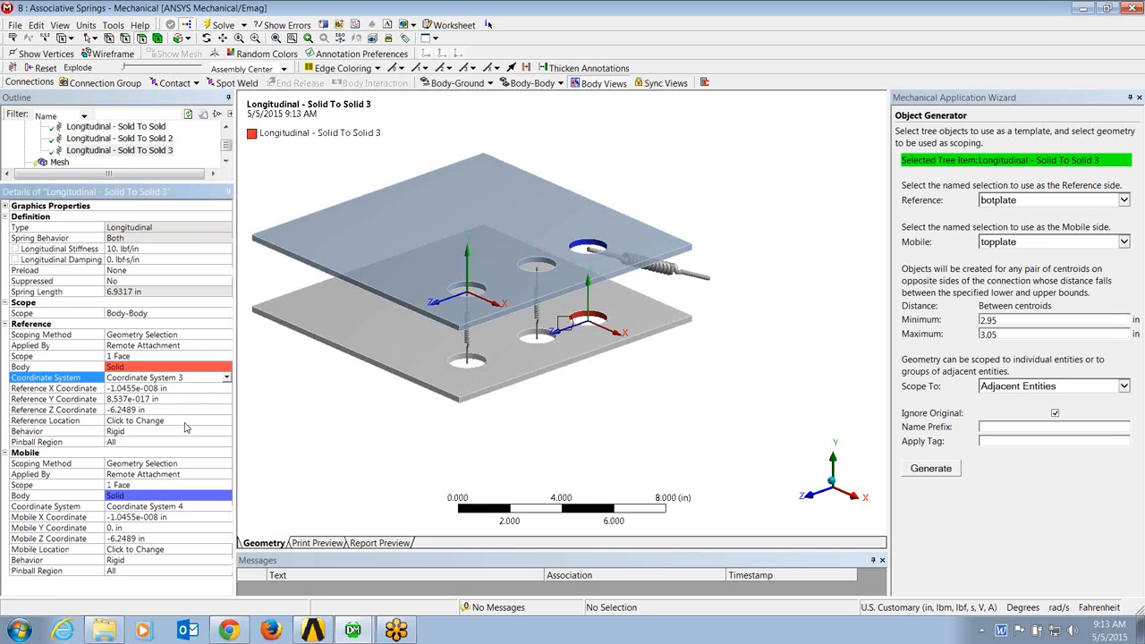
click(148, 389)
text(0)
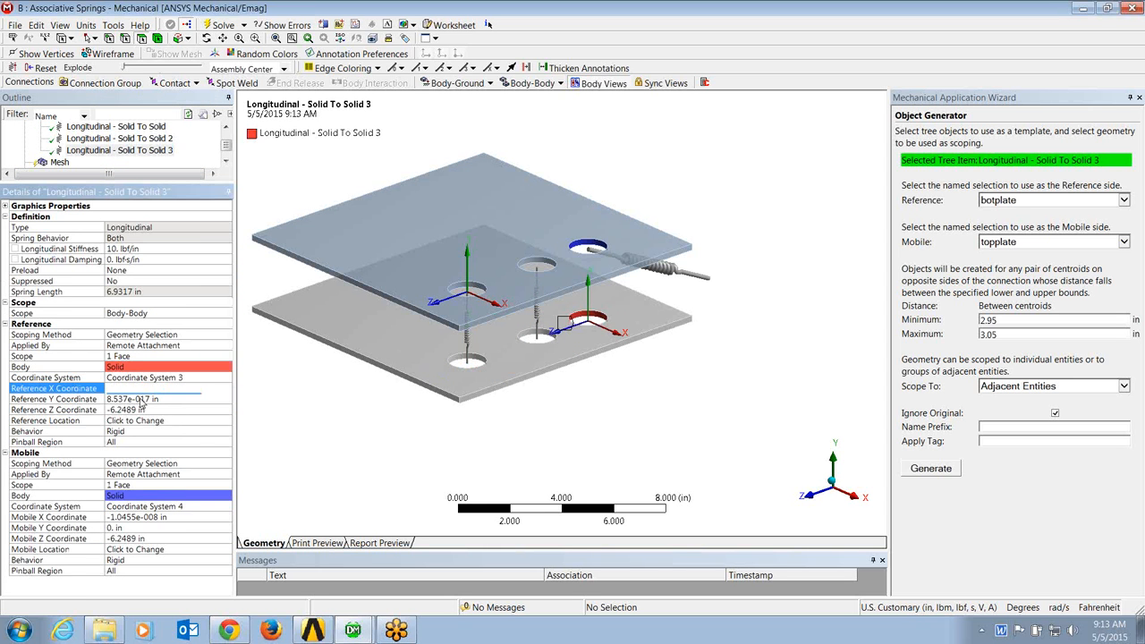
click(141, 400)
text(0)
click(141, 411)
text(0)
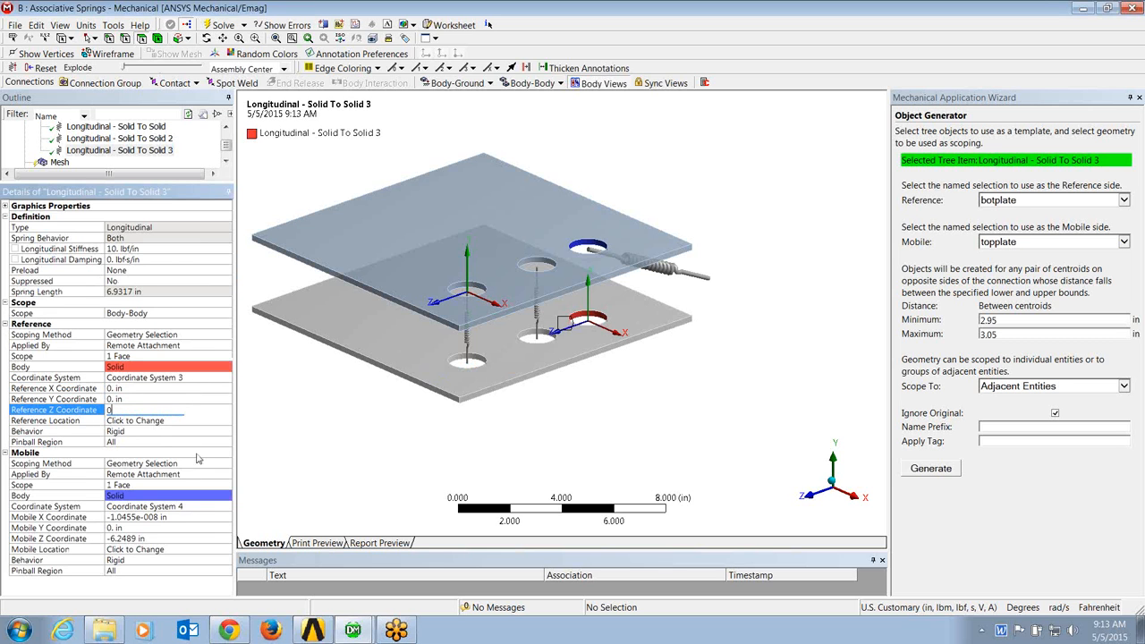
Step: Set the third spring's mobile coordinate system to Coordinate System 6, with mobile X, Y and Z coordinates of 0 in, and check each spring
click(206, 509)
click(227, 507)
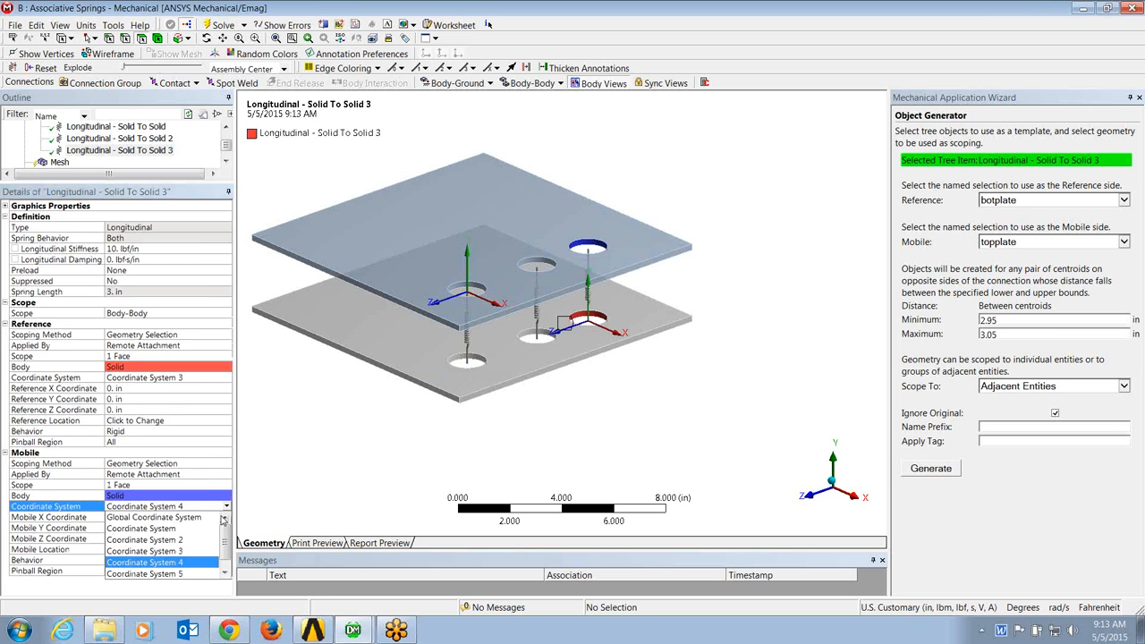
click(185, 575)
click(154, 520)
text(0)
click(135, 529)
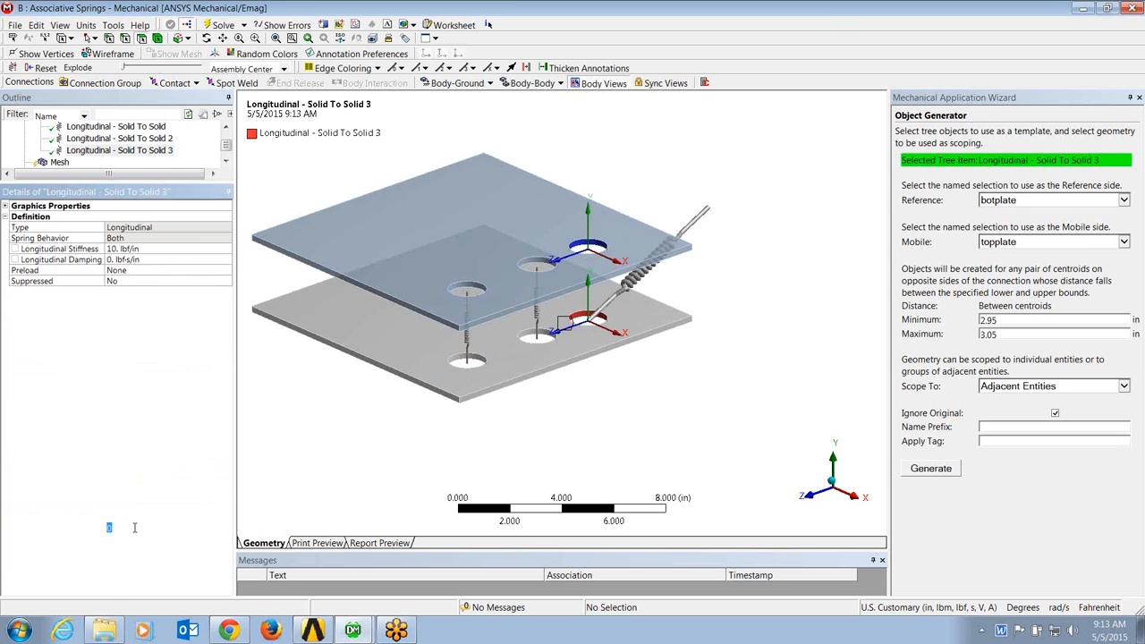
text(0)
click(139, 540)
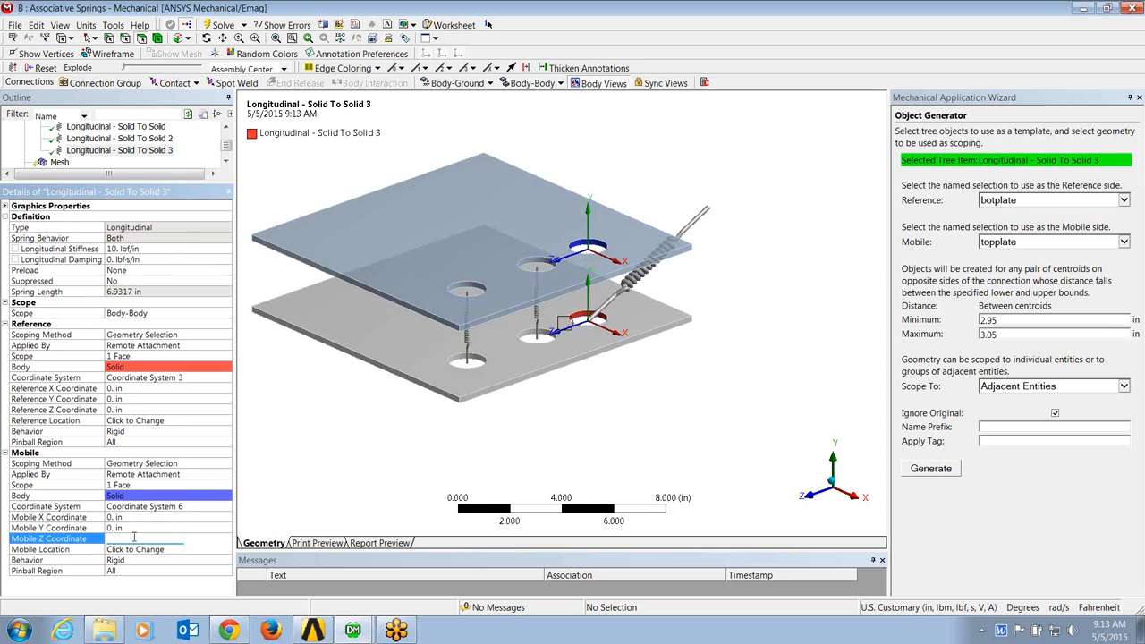
text(0)
key(Return)
click(125, 127)
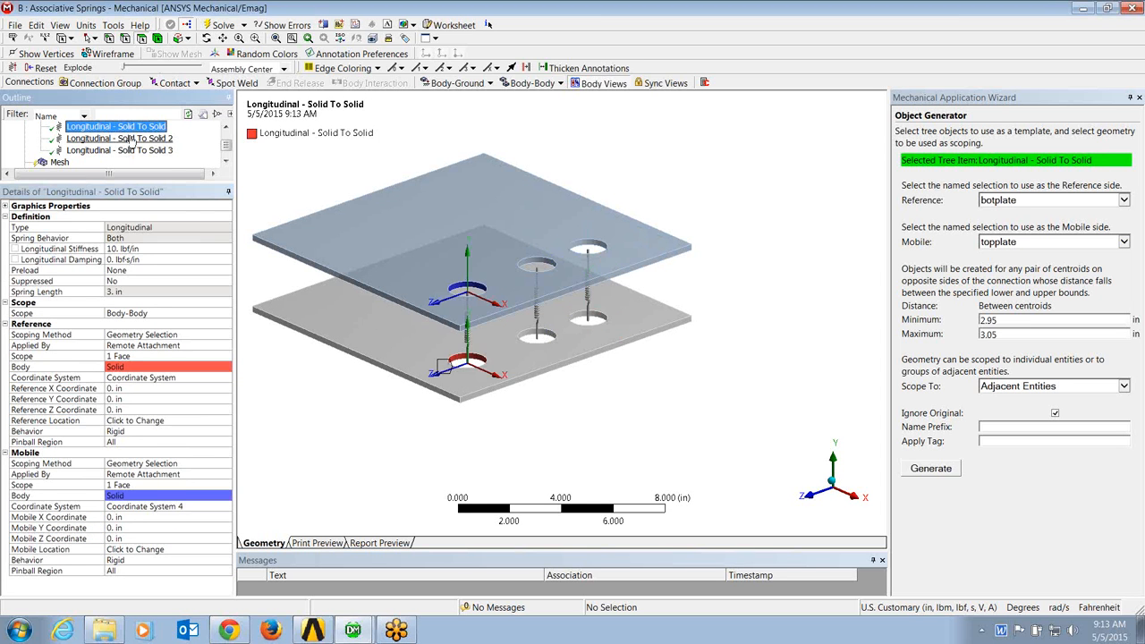
click(131, 140)
click(131, 151)
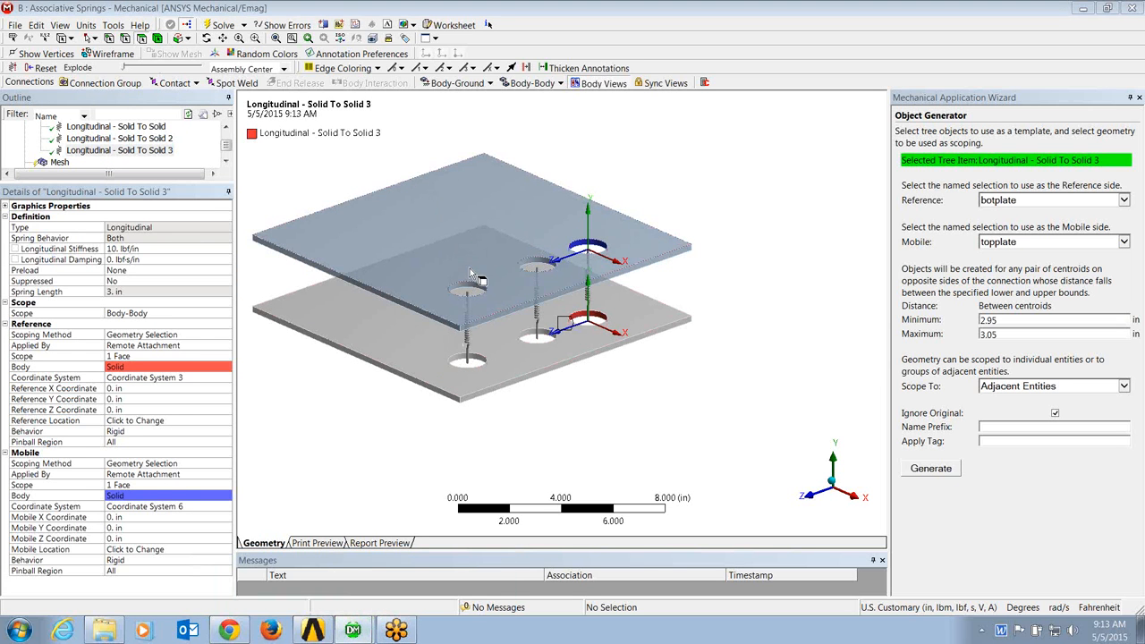
Step: In DesignModeler, set the Z offset of Translate1 to 6 in and regenerate the model, then return to Mechanical
drag(1144, 60, 694, 14)
click(158, 234)
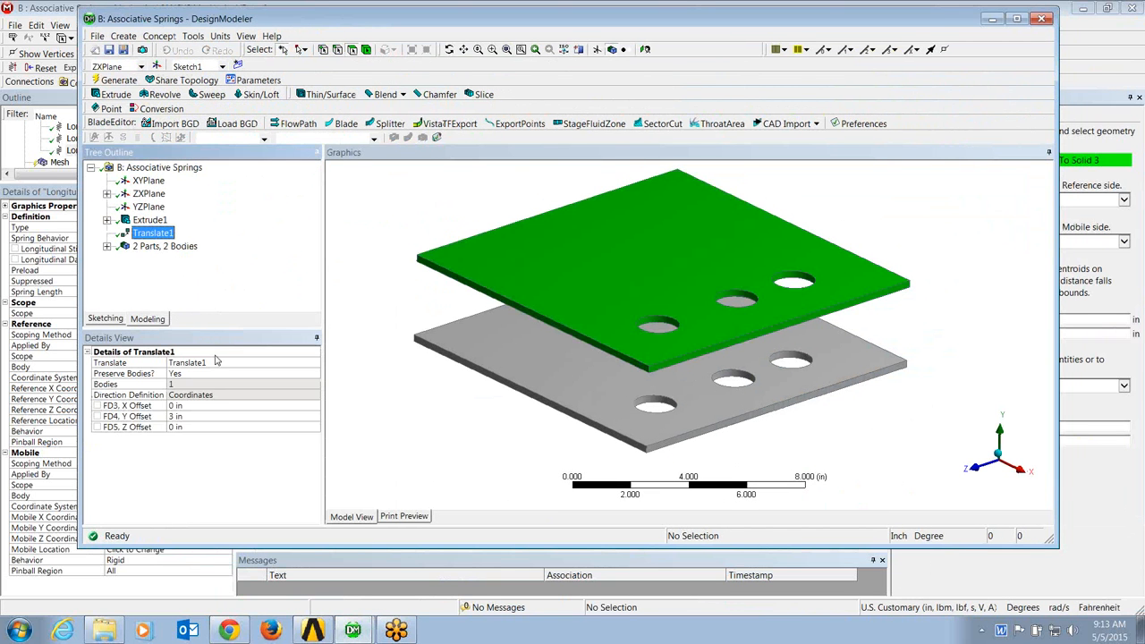
click(208, 429)
text(6)
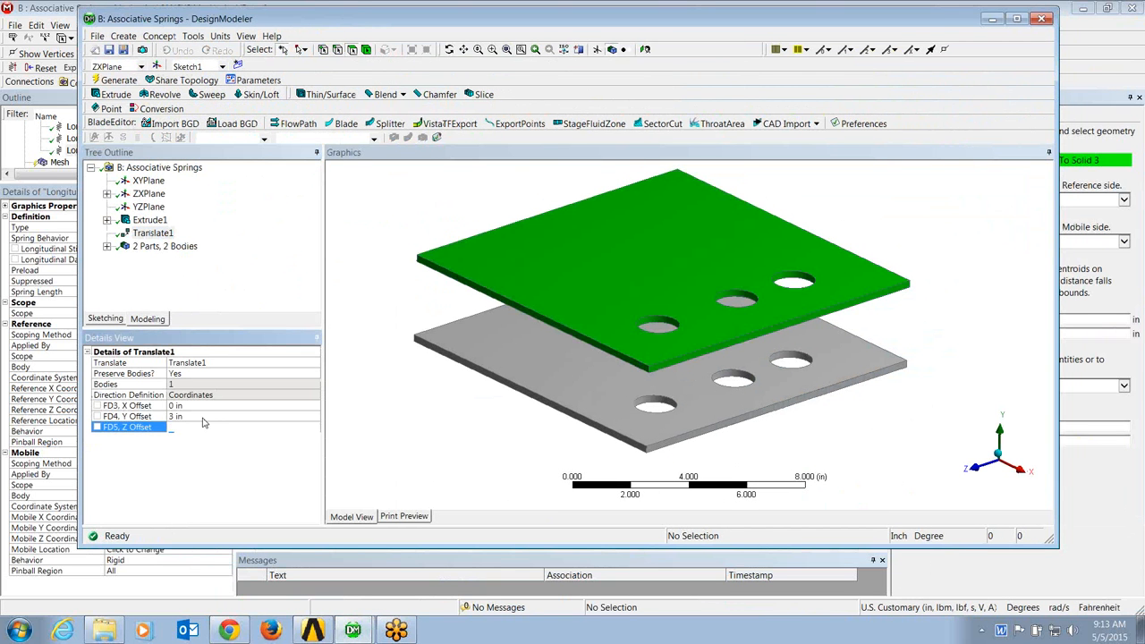
key(Return)
click(118, 80)
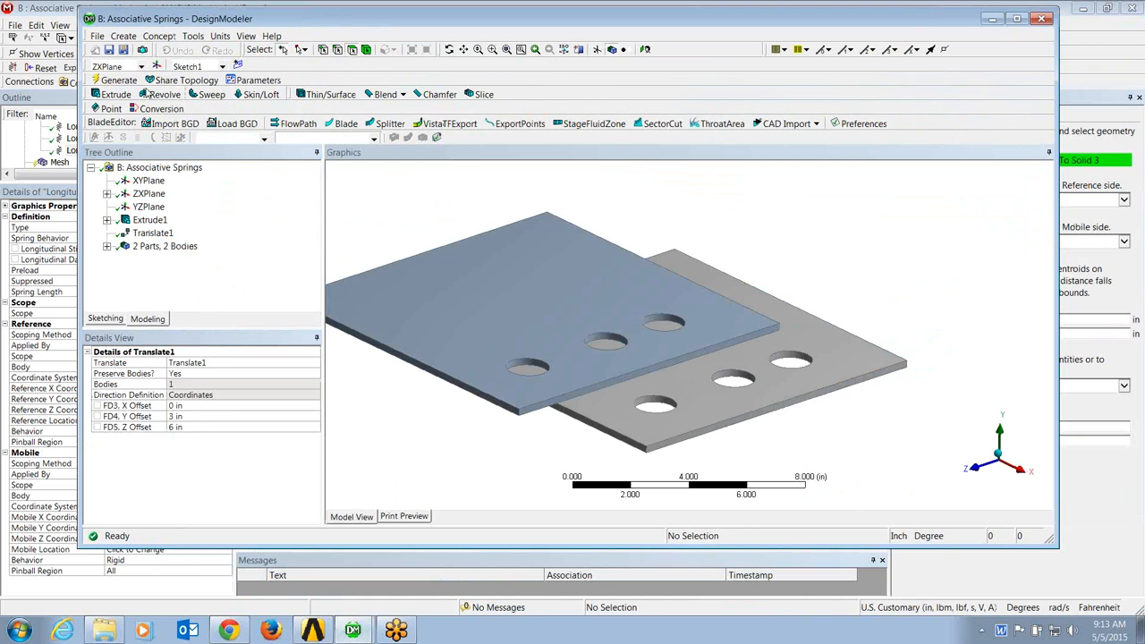
click(989, 19)
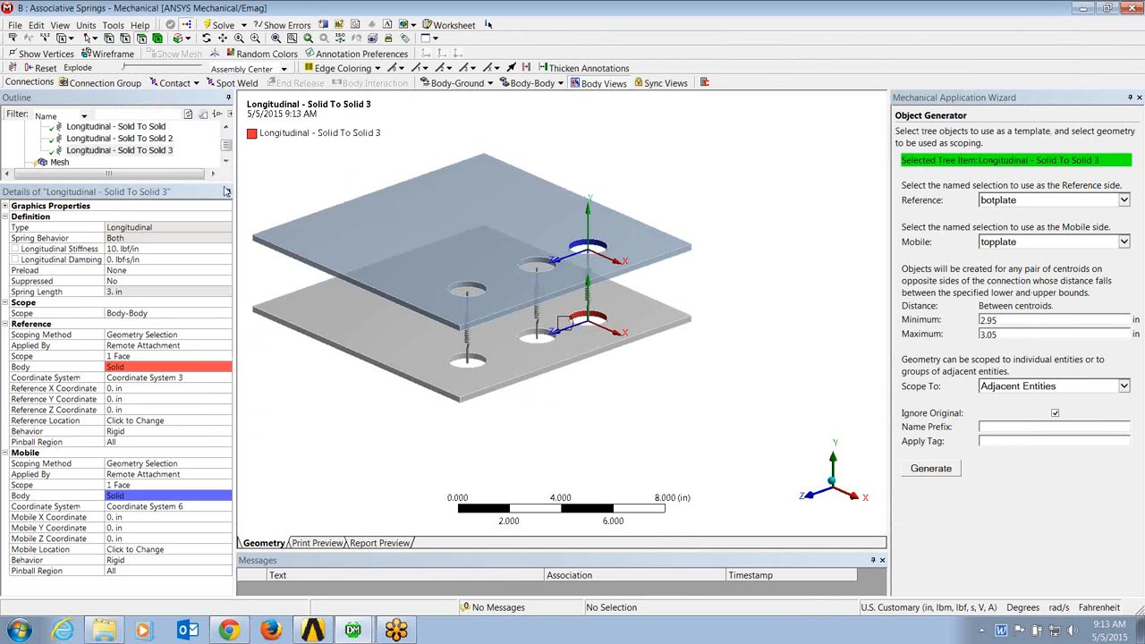
Step: Update the model's geometry from source and inspect how the three springs connect the plate holes
drag(203, 453, 203, 454)
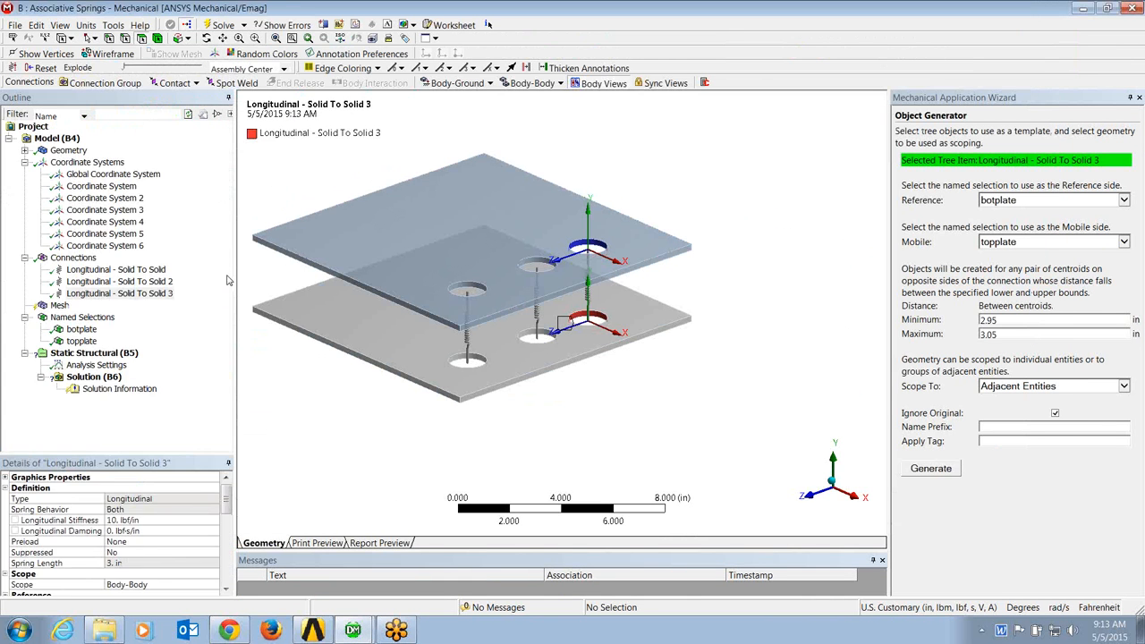
click(79, 154)
right_click(81, 154)
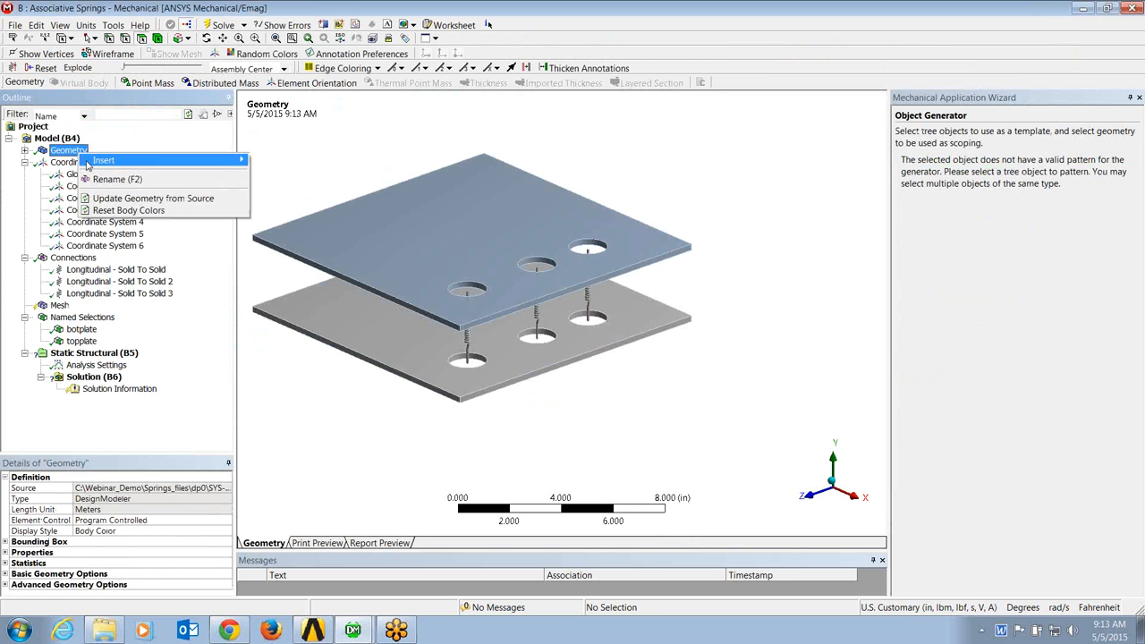
click(106, 198)
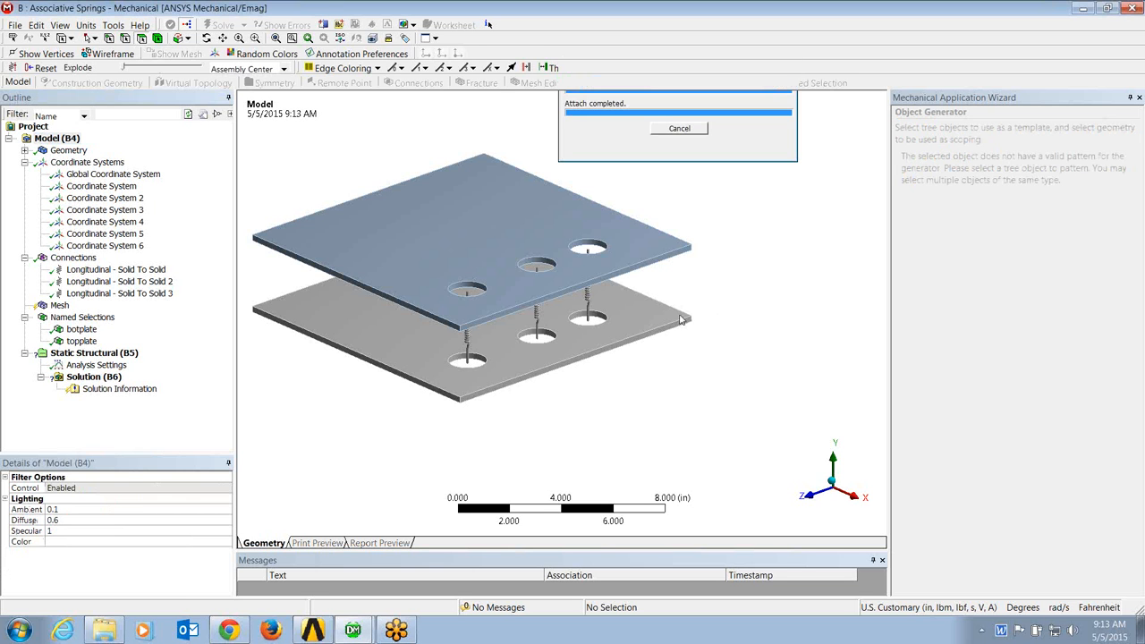
middle_drag(607, 265, 565, 307)
scroll(565, 307, up, 5)
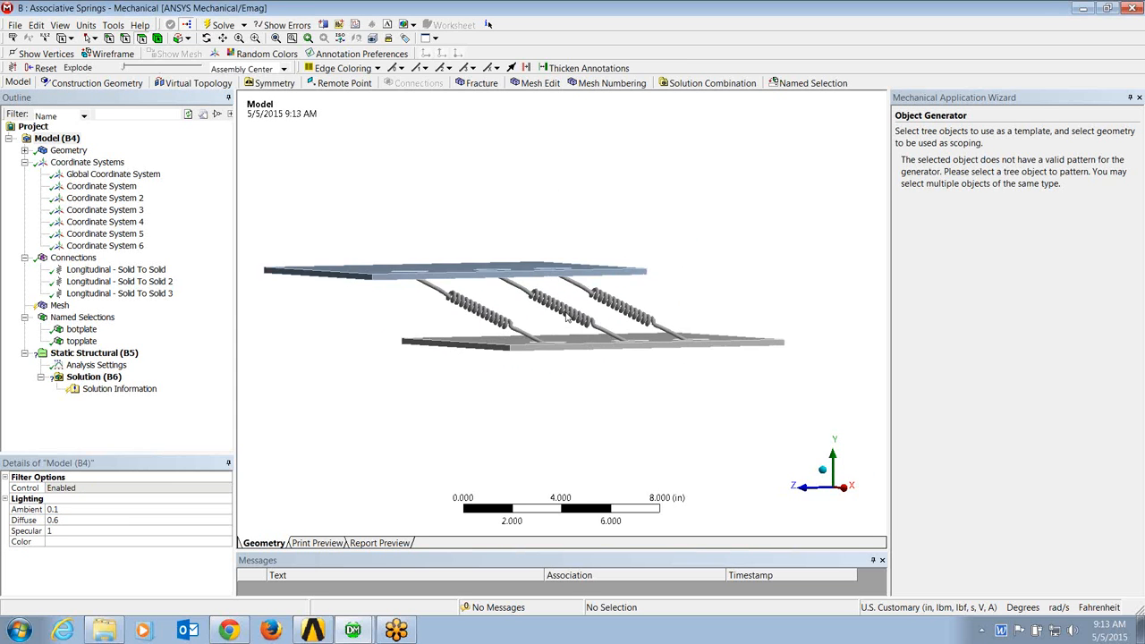
middle_drag(578, 267, 601, 272)
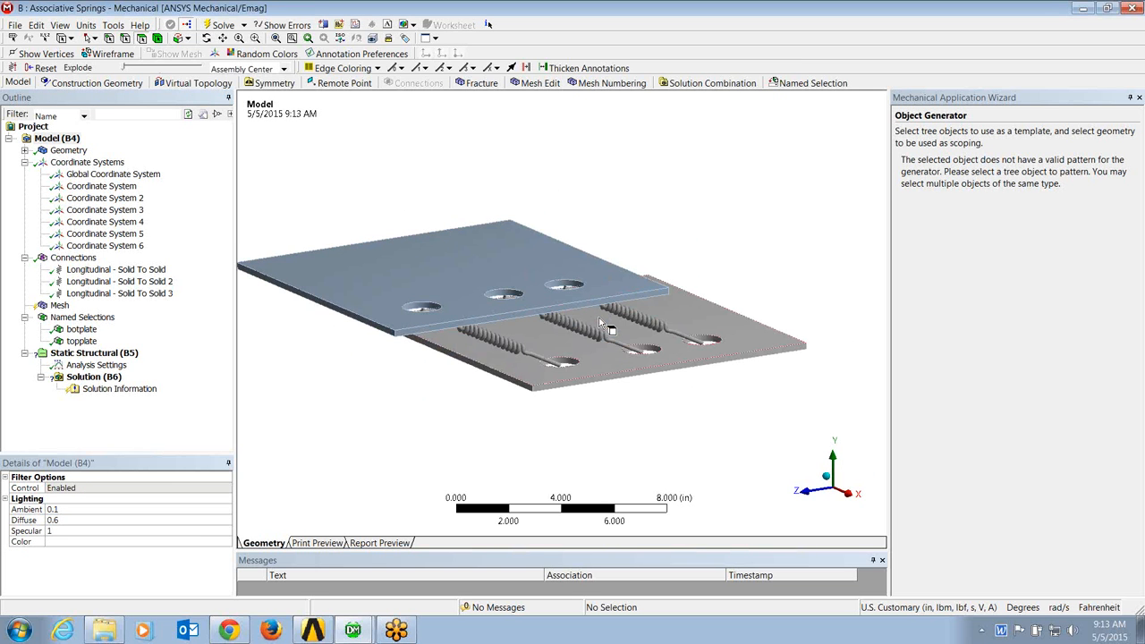